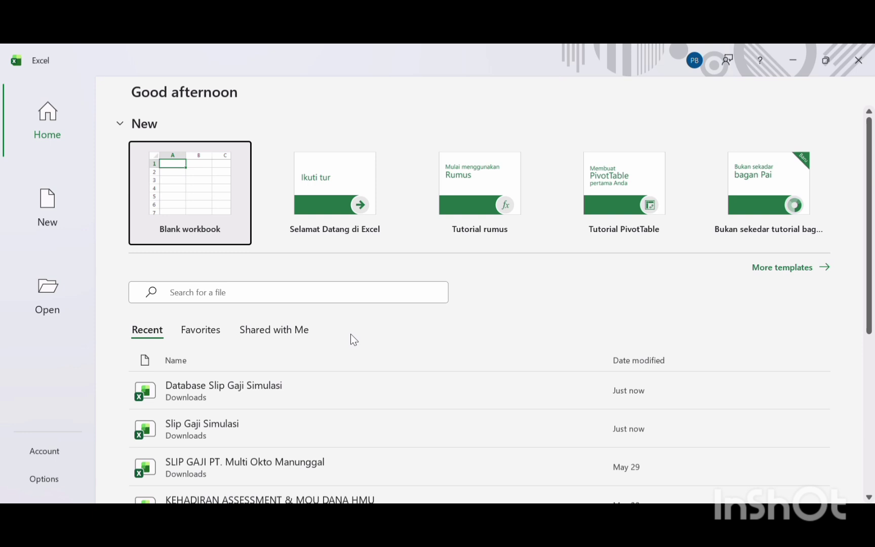
- Open the Database Slip Gaji Simulasi workbook and look over the blank payslip template on the Slip Gaji sheet
click(235, 392)
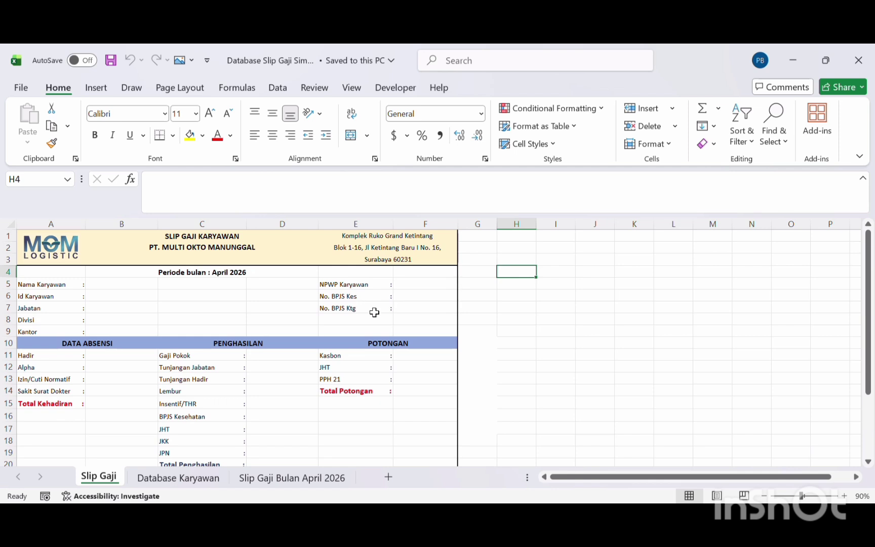
scroll(303, 334, down, 3)
scroll(240, 353, up, 3)
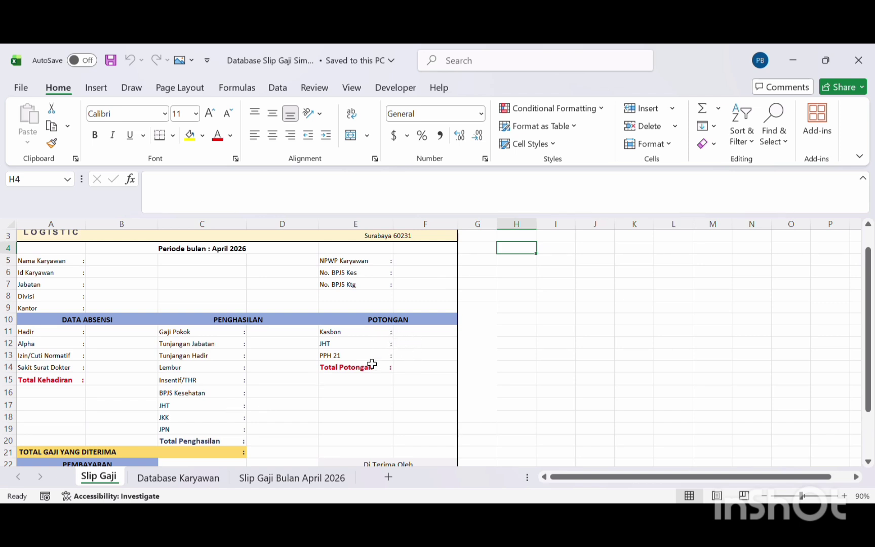
scroll(349, 363, down, 2)
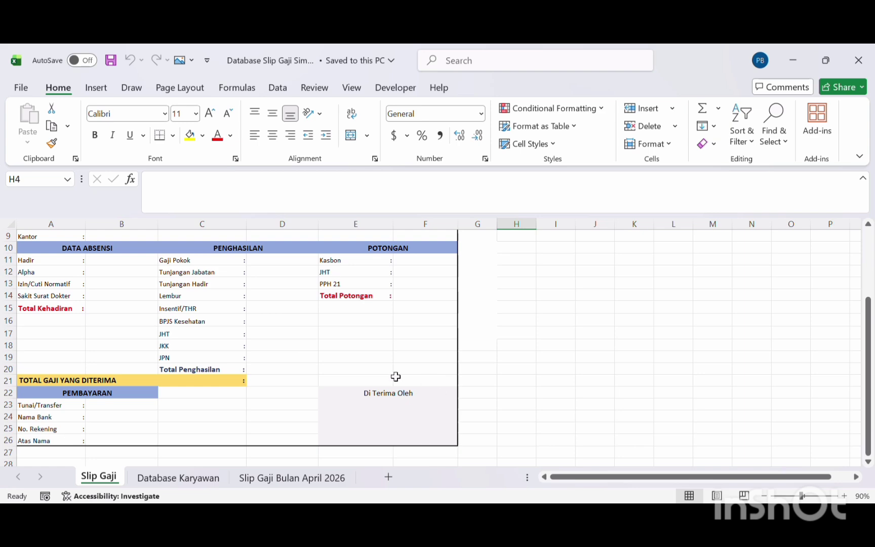
scroll(348, 367, up, 1)
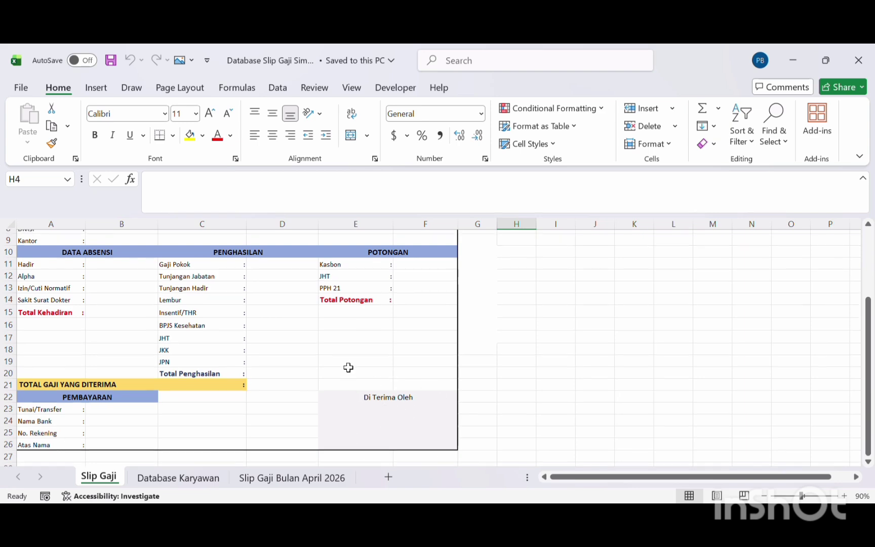
scroll(348, 367, up, 2)
ctrl+scroll(192, 377, down, 2)
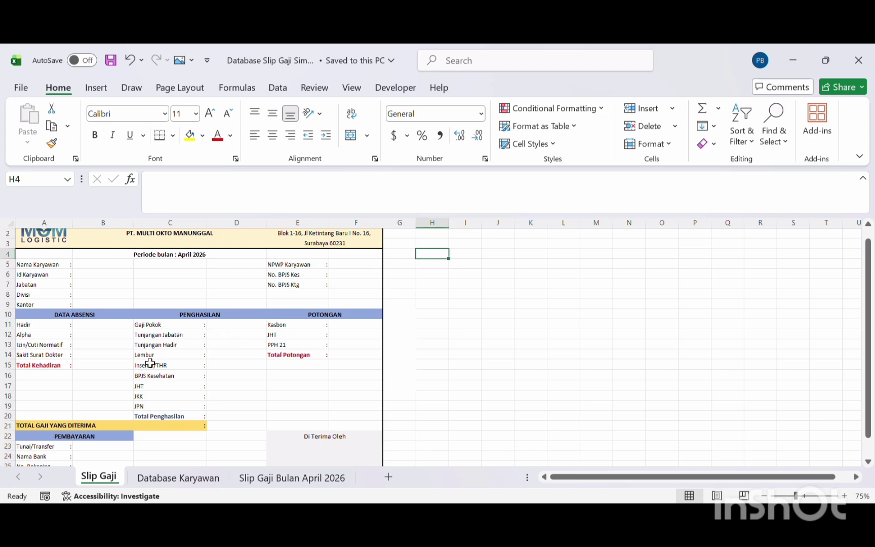
- Examine the Database Karyawan sheet's columns, from employee names and IDs through pay components and deductions to the bank account details
click(200, 480)
scroll(157, 362, left, 10)
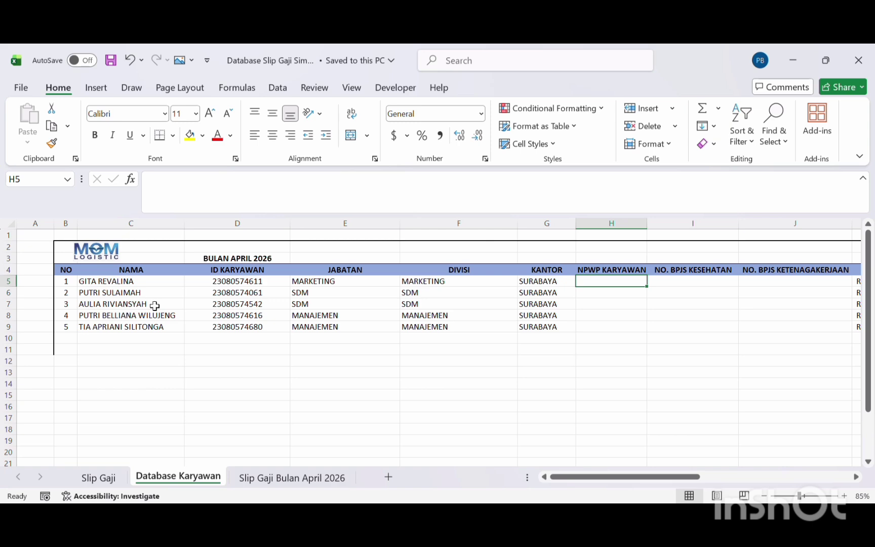
scroll(359, 328, right, 5)
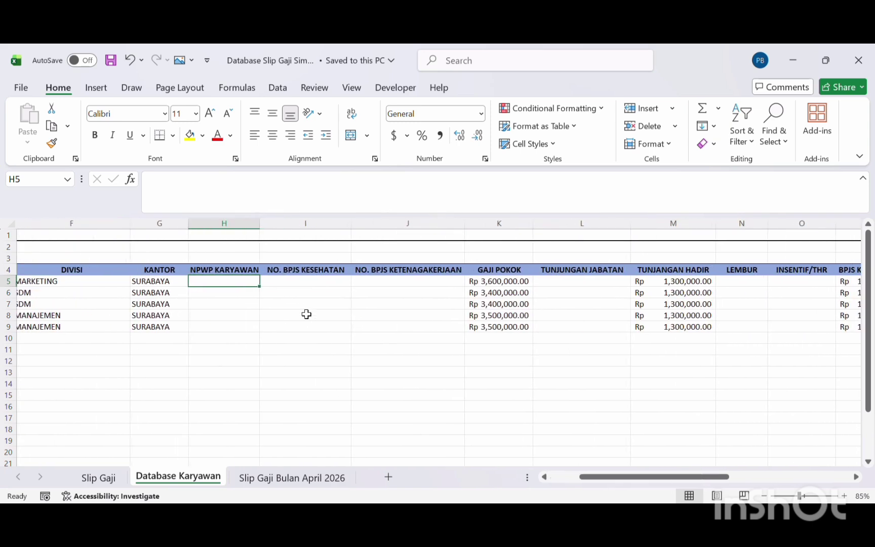
scroll(436, 314, right, 12)
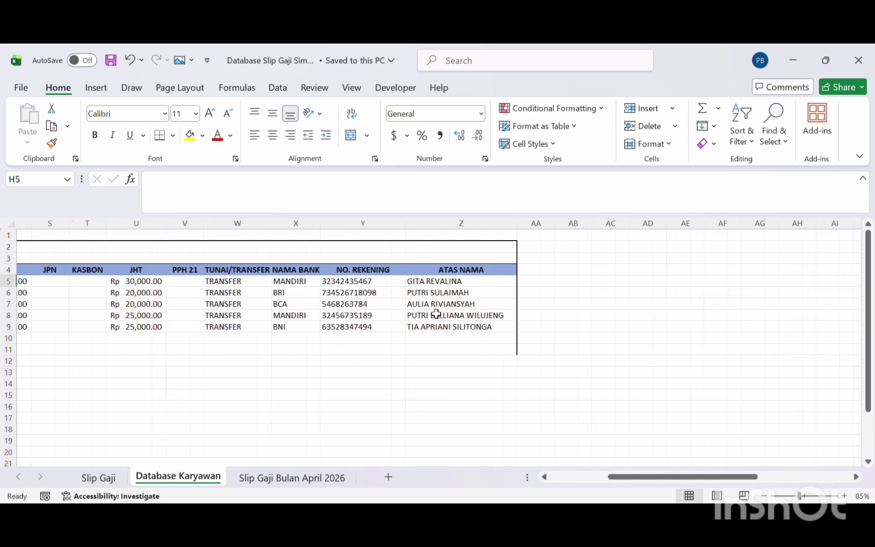
scroll(435, 314, left, 17)
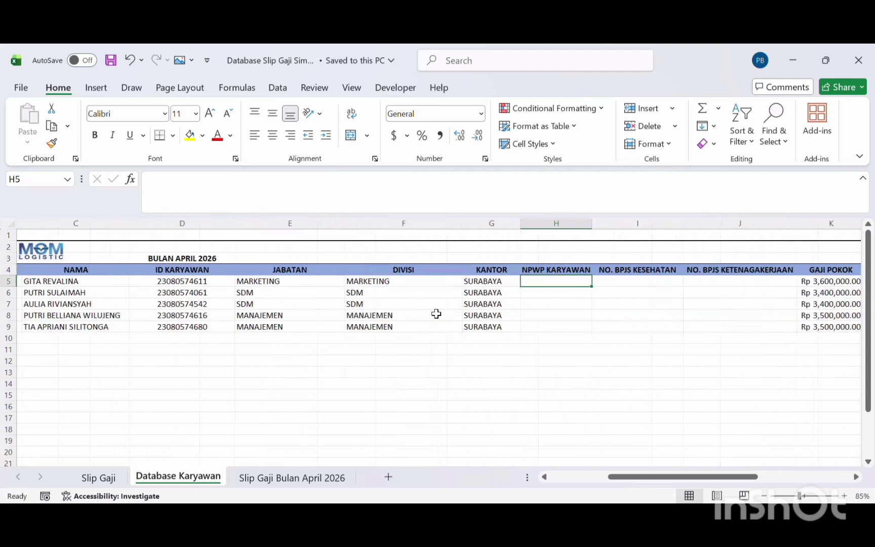
scroll(436, 313, right, 3)
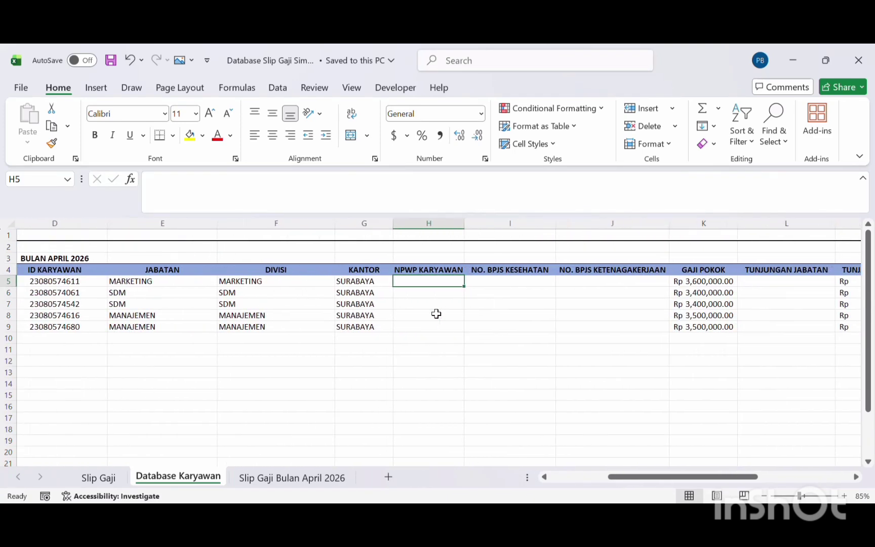
scroll(435, 314, left, 1)
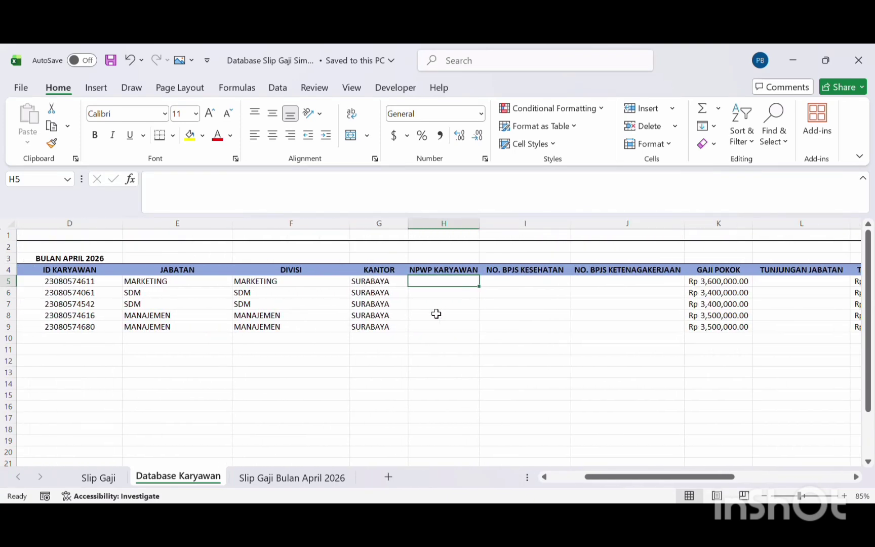
scroll(436, 314, left, 3)
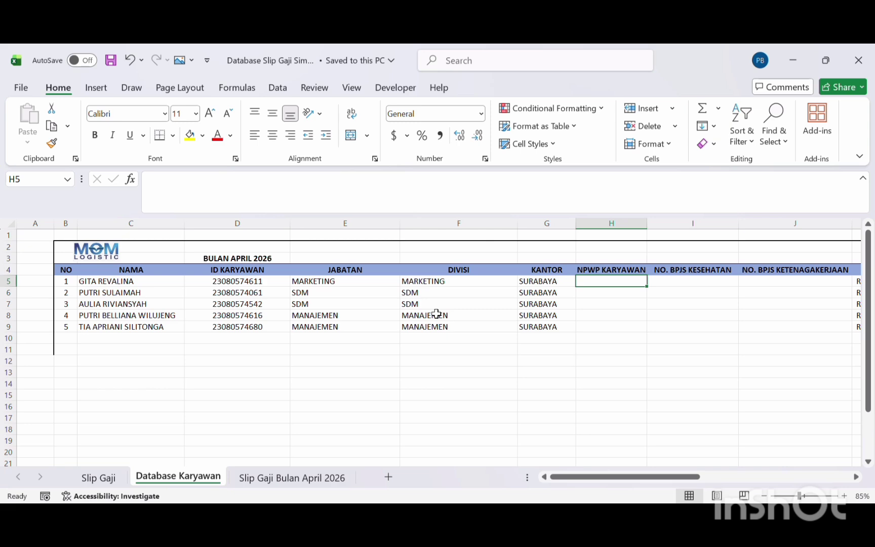
scroll(498, 319, right, 3)
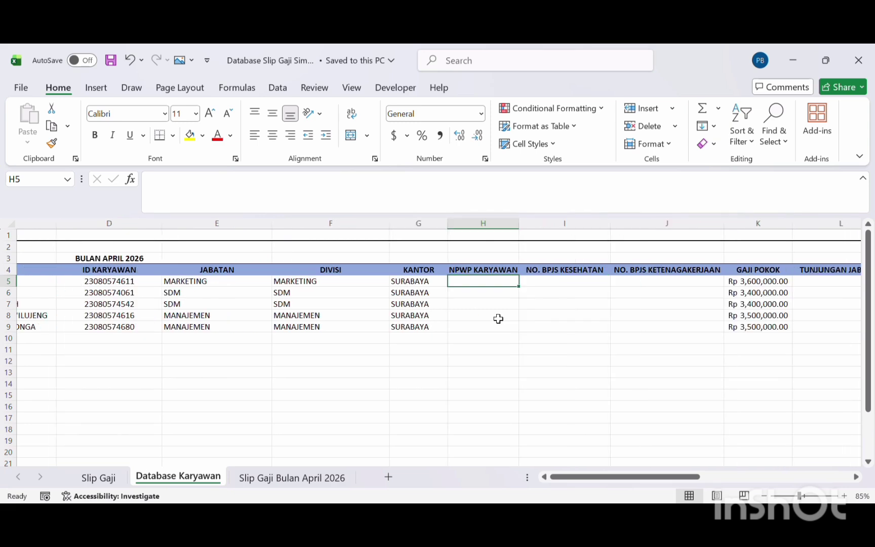
scroll(498, 318, right, 1)
scroll(498, 319, left, 3)
scroll(498, 319, right, 5)
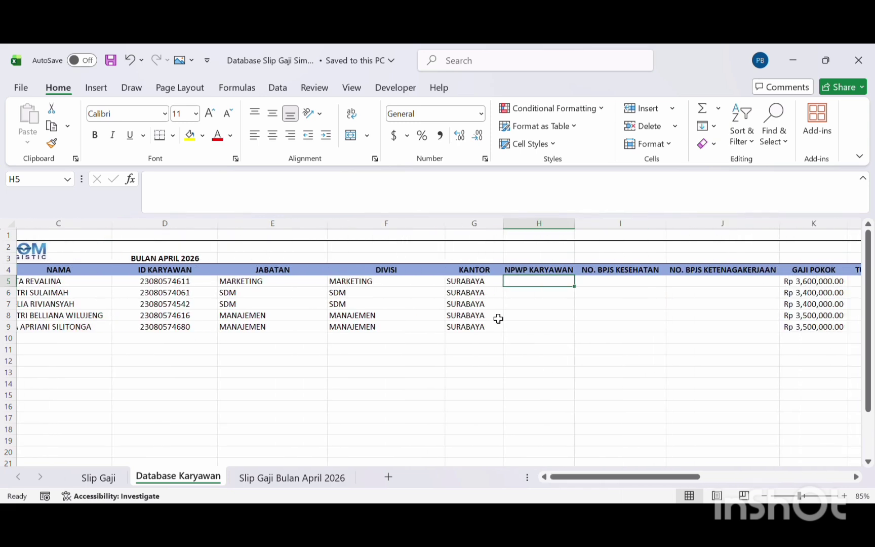
scroll(498, 318, right, 10)
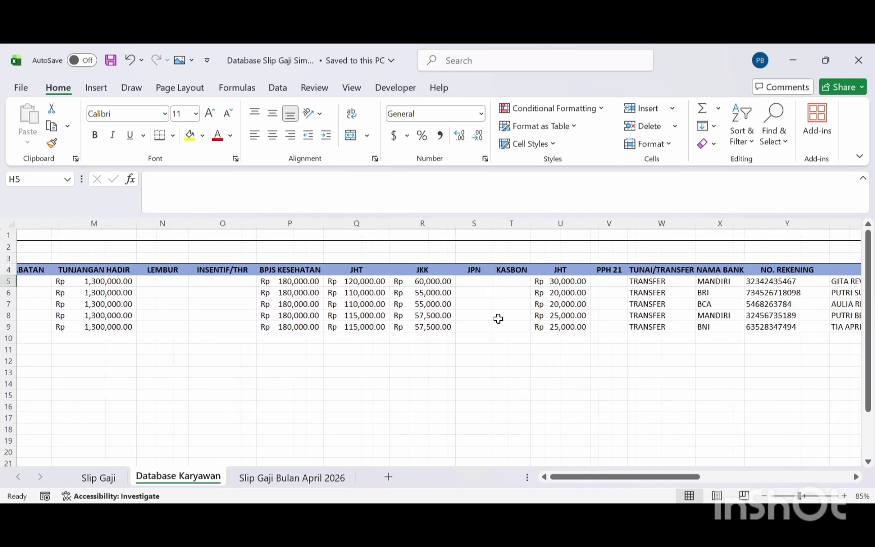
scroll(498, 318, left, 12)
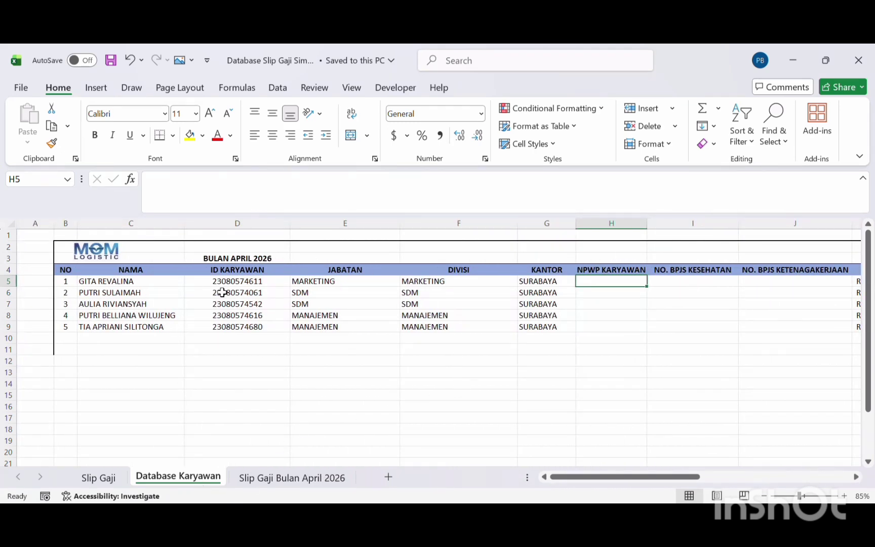
- Examine the completed payslip on the Slip Gaji Bulan April 2026 sheet, including employee name cell B5 and the lookup formula in B6
click(99, 478)
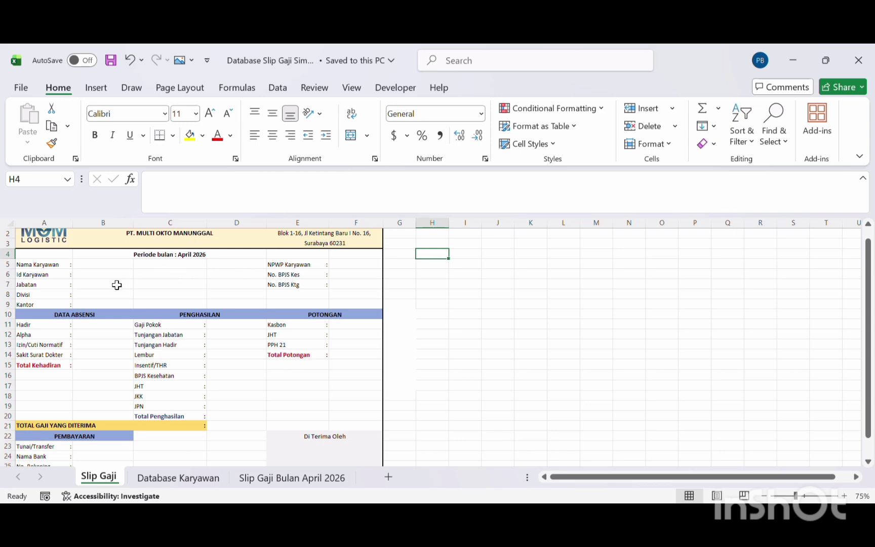
click(292, 481)
scroll(284, 259, up, 5)
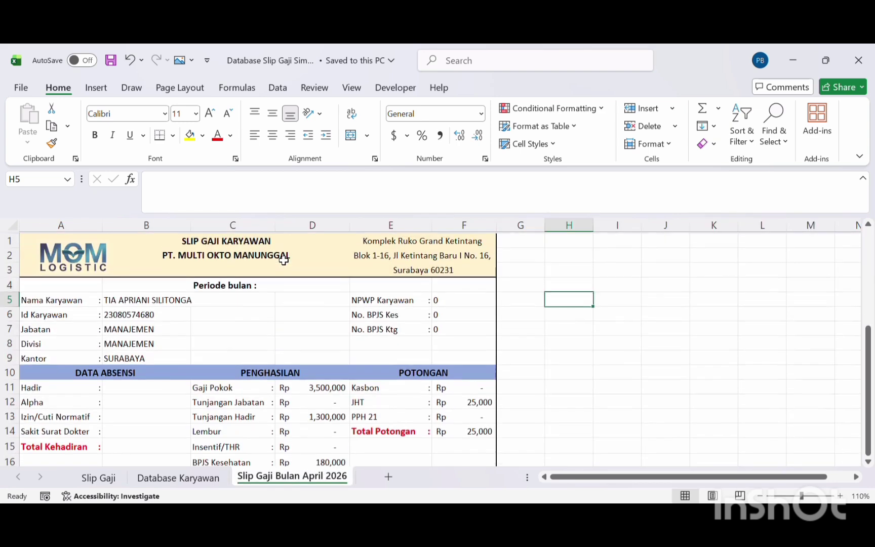
scroll(283, 260, down, 3)
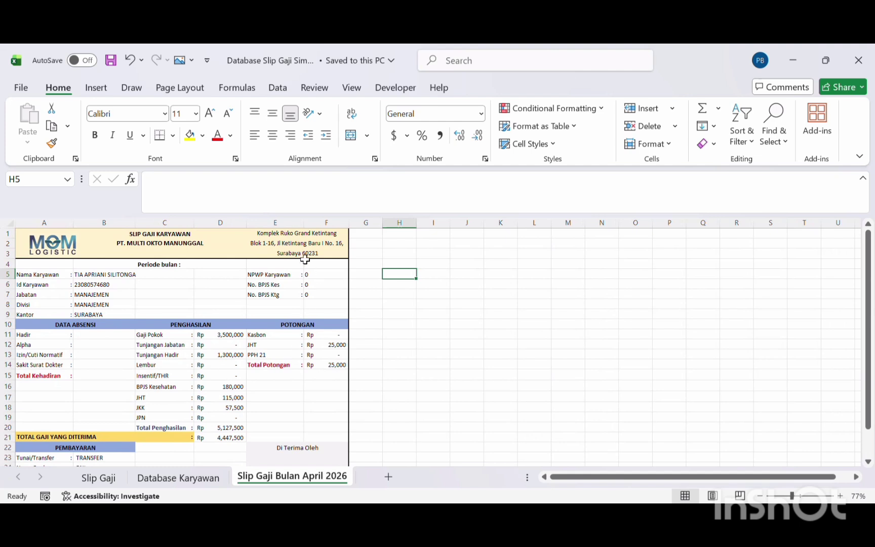
click(40, 275)
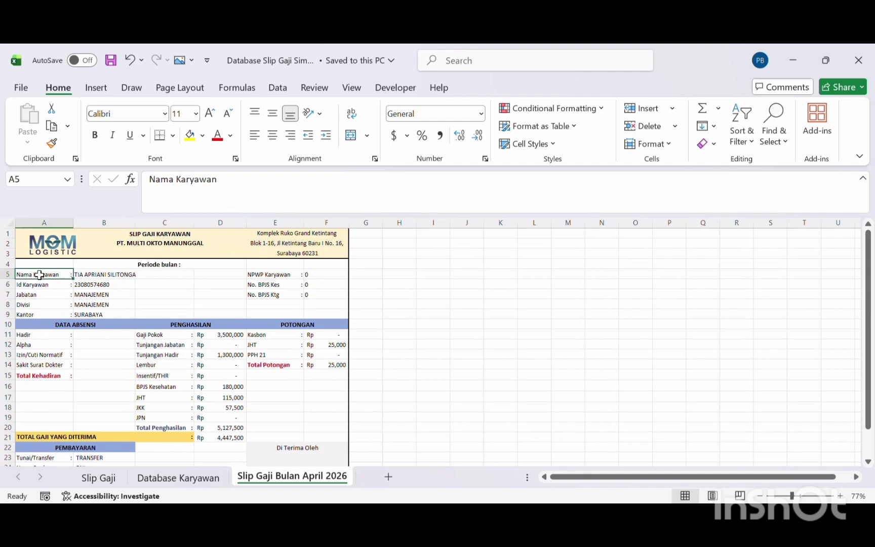
click(130, 275)
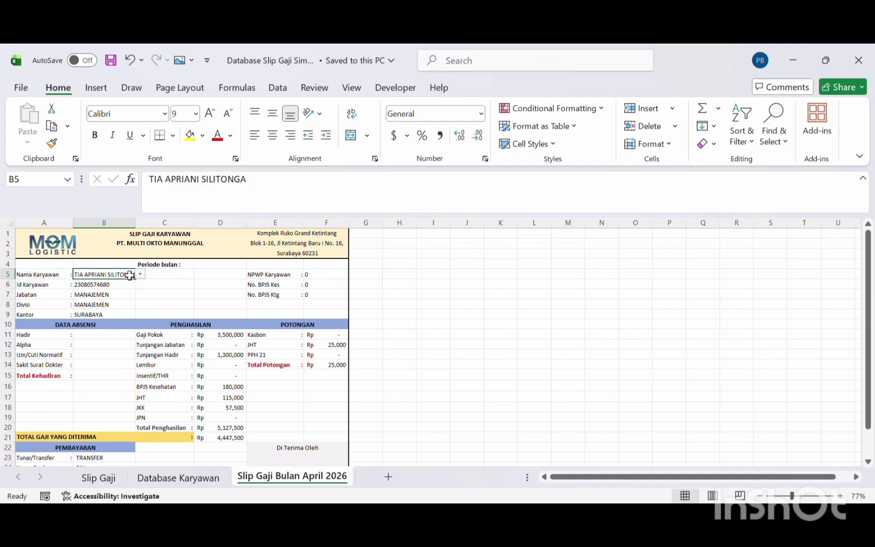
click(98, 287)
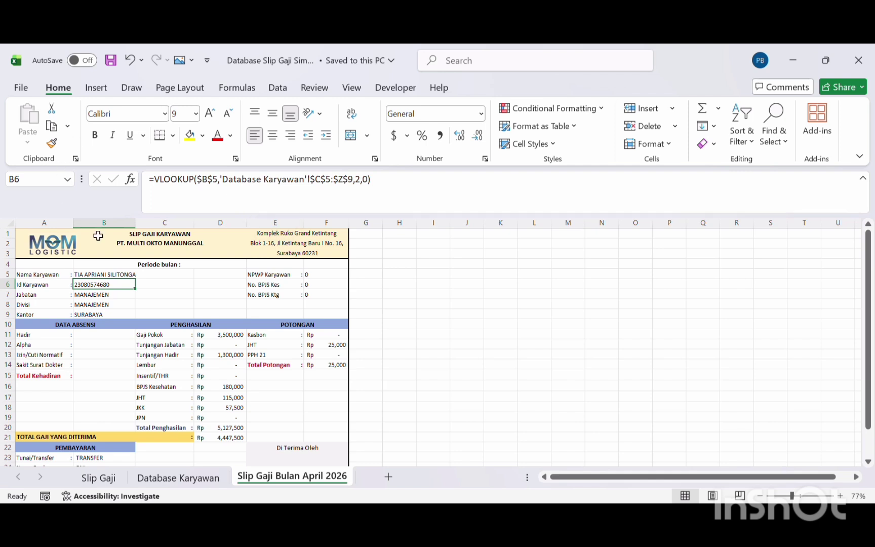
- Choose the third employee from the name list in B5 of the completed payslip and review the slip's looked-up details
click(107, 274)
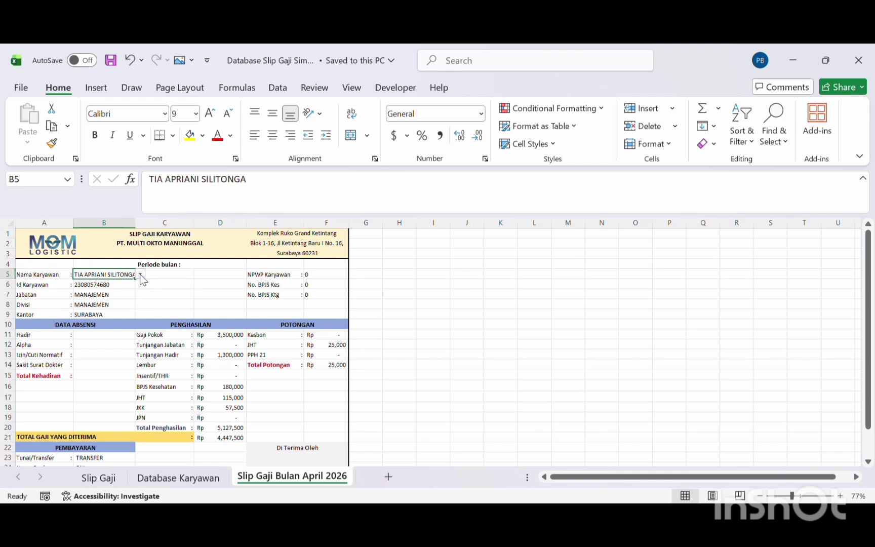
click(141, 274)
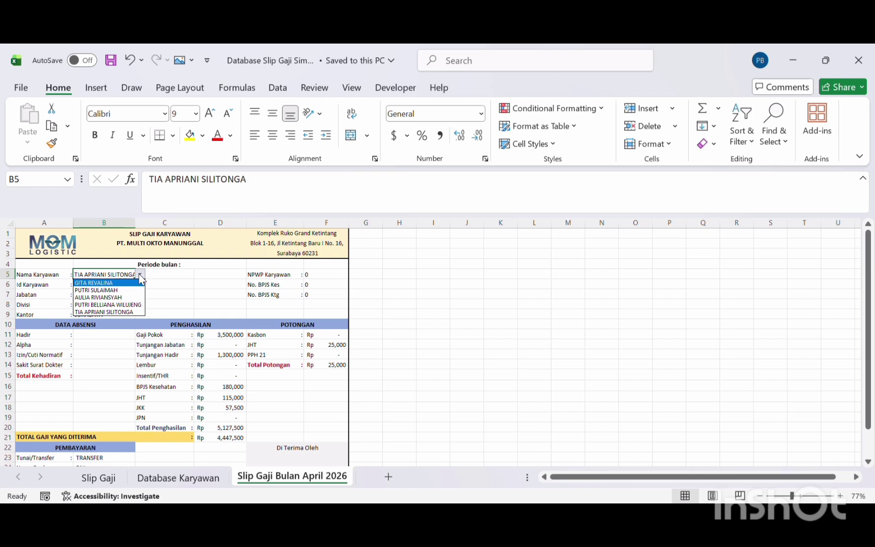
click(119, 297)
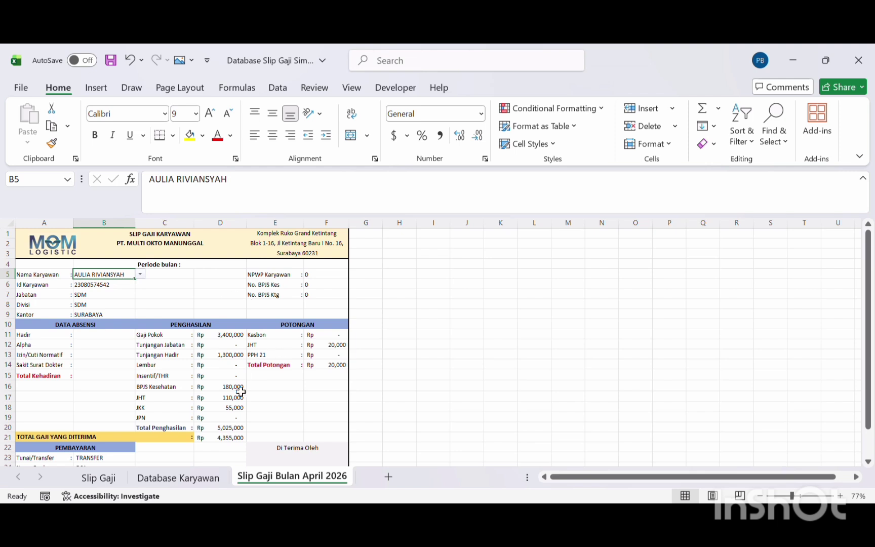
scroll(274, 329, down, 2)
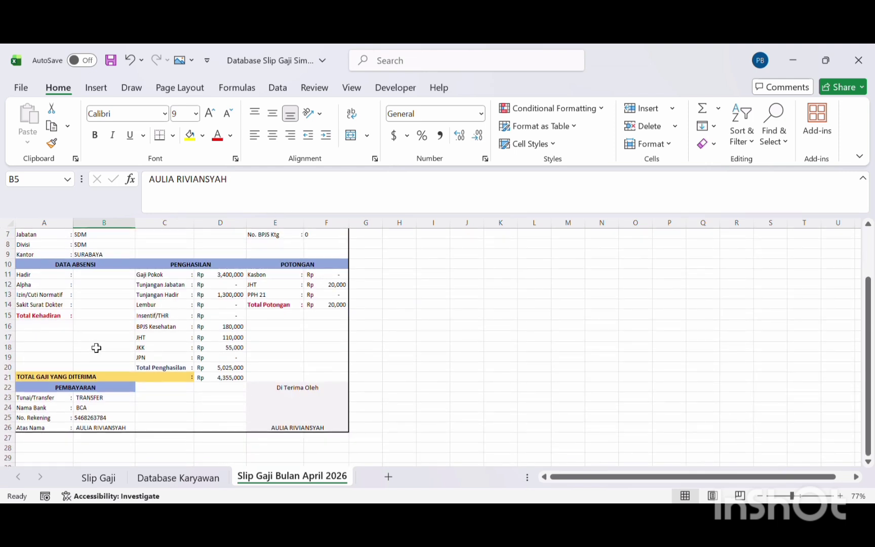
scroll(123, 432, up, 2)
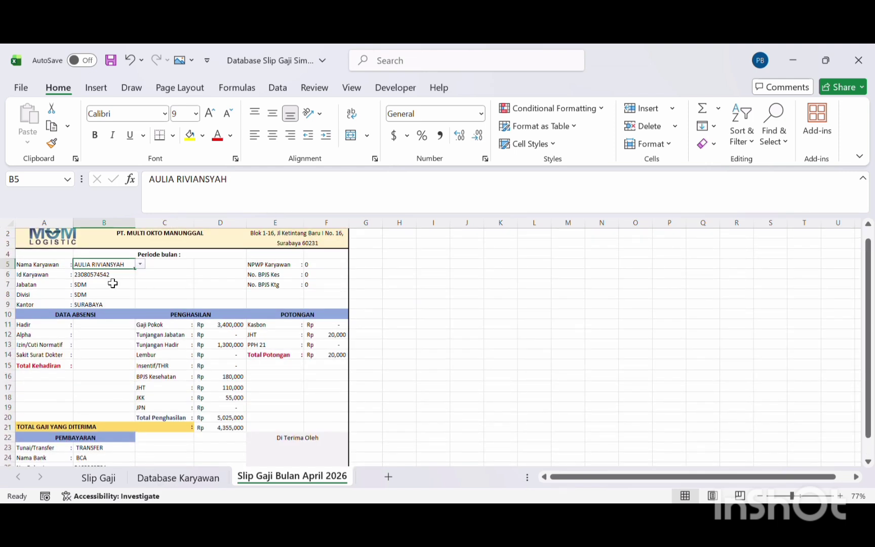
scroll(233, 391, down, 1)
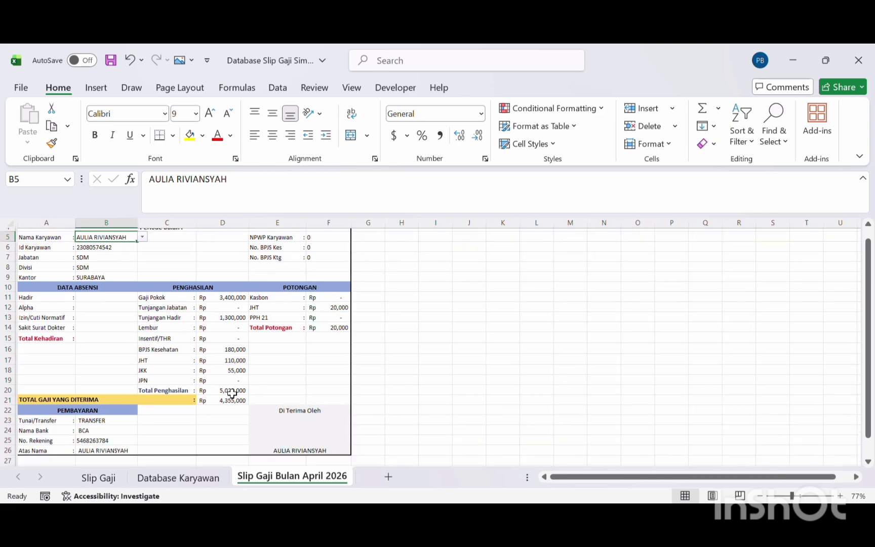
scroll(232, 390, up, 1)
scroll(232, 390, down, 1)
scroll(231, 393, down, 2)
scroll(230, 390, up, 3)
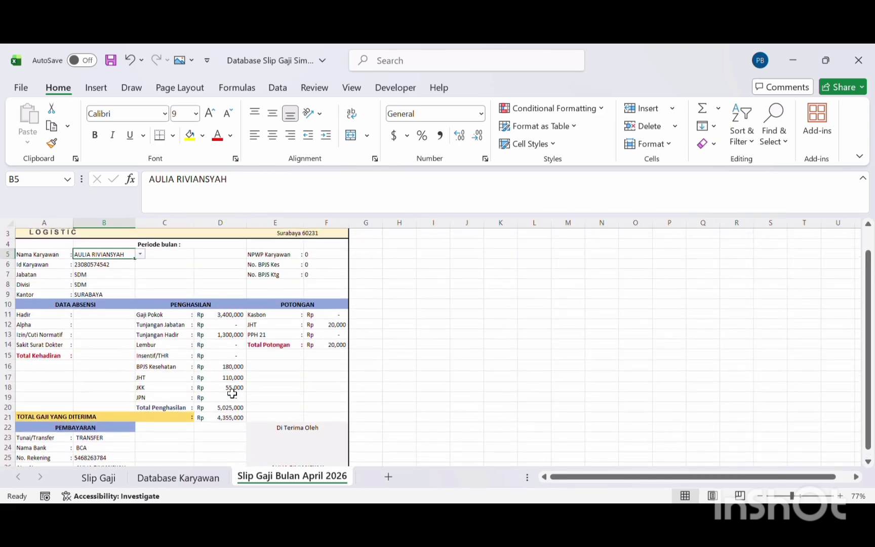
click(140, 255)
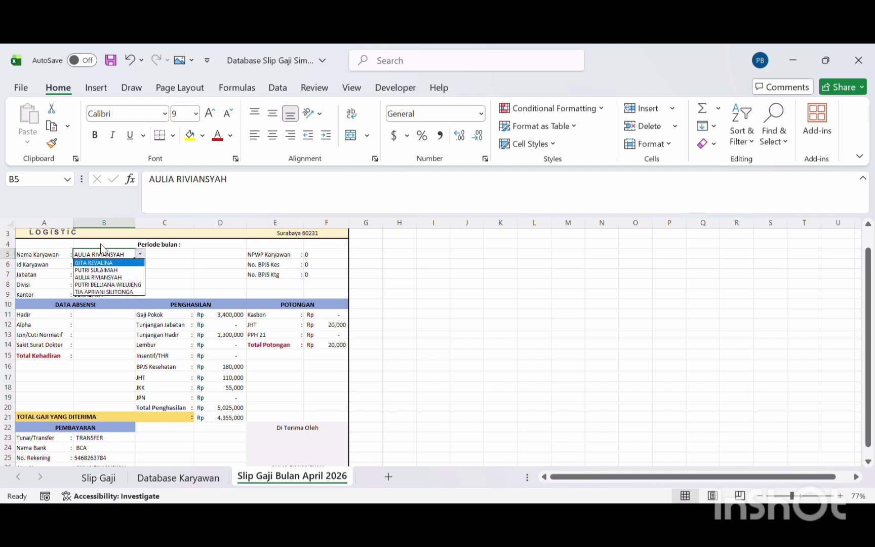
click(168, 270)
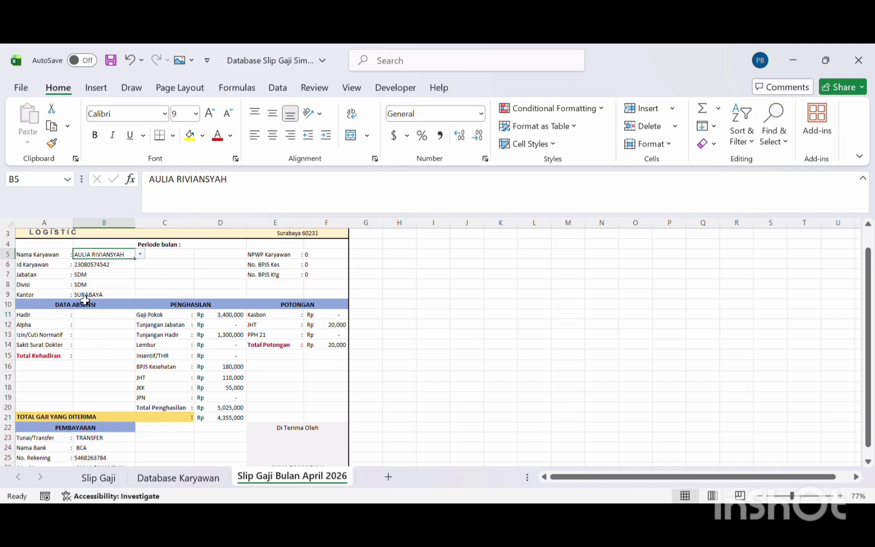
- On the blank Slip Gaji sheet, check the period line in row 4 and select employee name cell B5
click(93, 477)
click(95, 263)
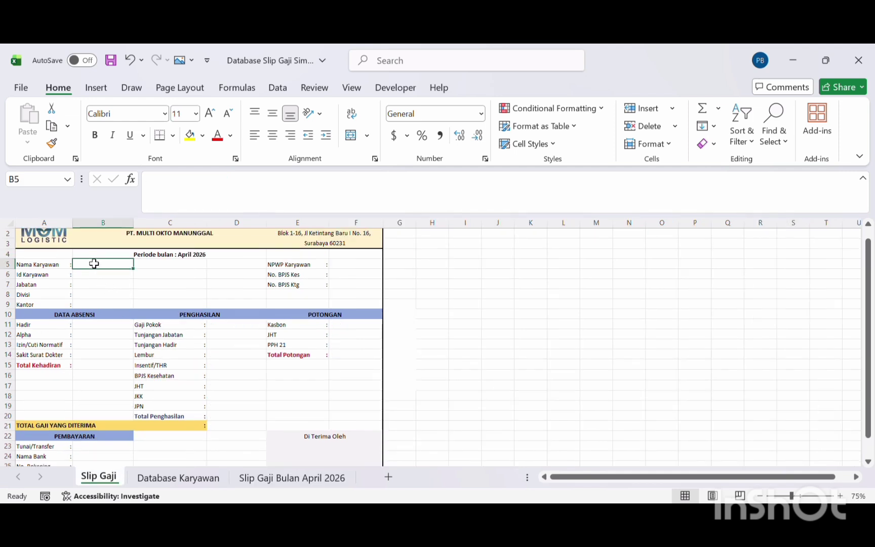
scroll(94, 263, up, 1)
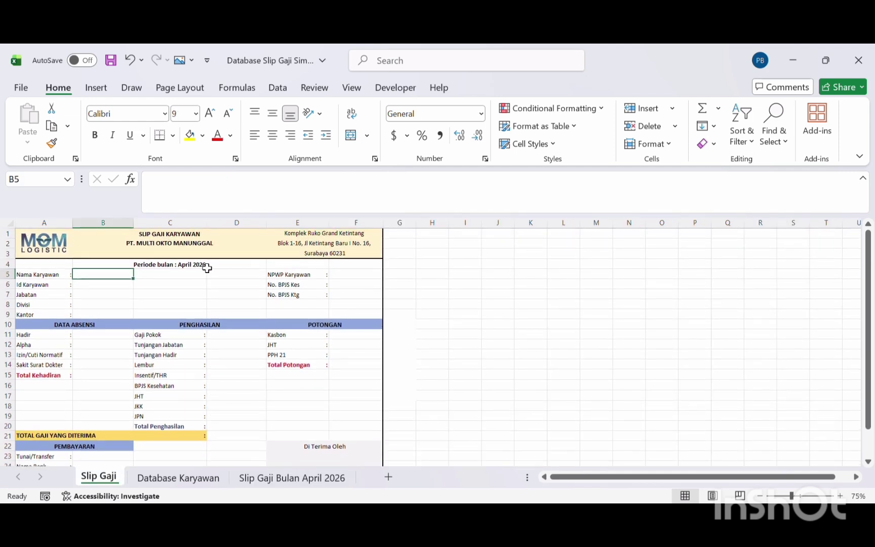
click(202, 265)
double_click(201, 265)
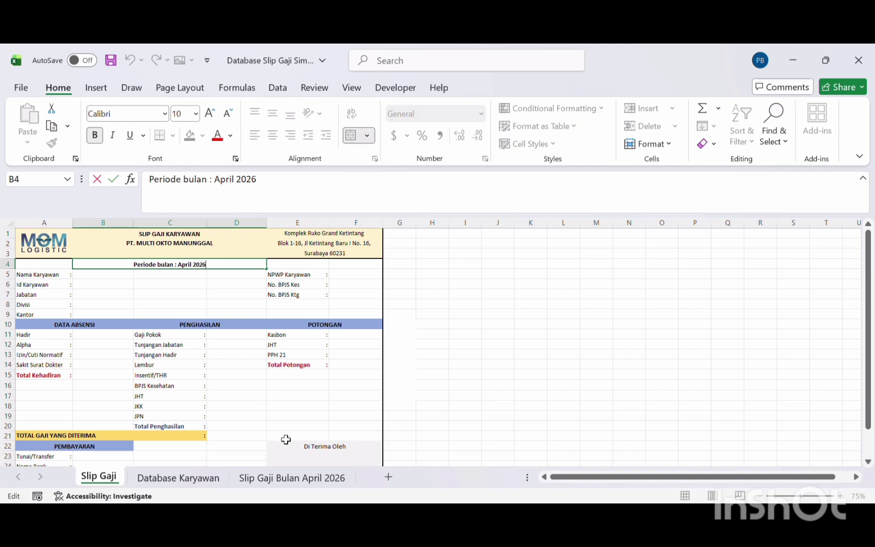
click(97, 273)
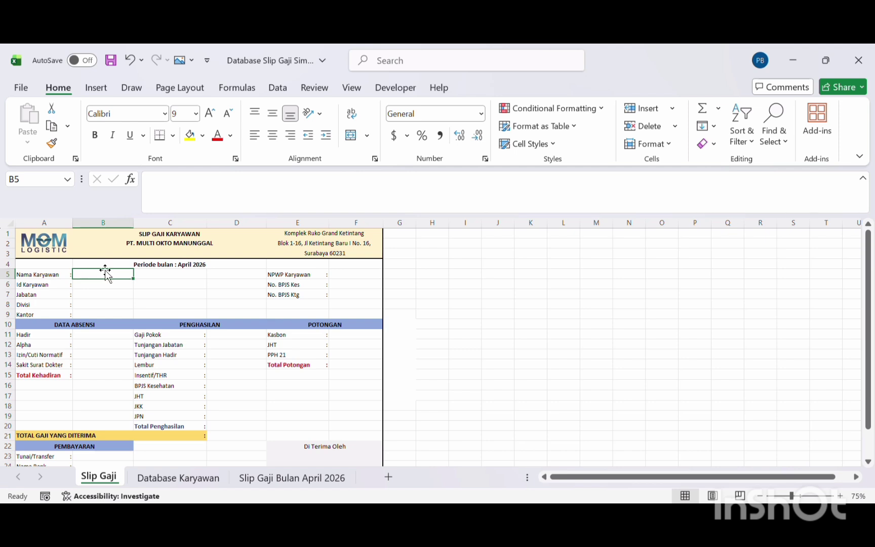
- Add a list data validation to employee name cell B5, sourced from names C5:C9 on the Database Karyawan sheet
click(277, 88)
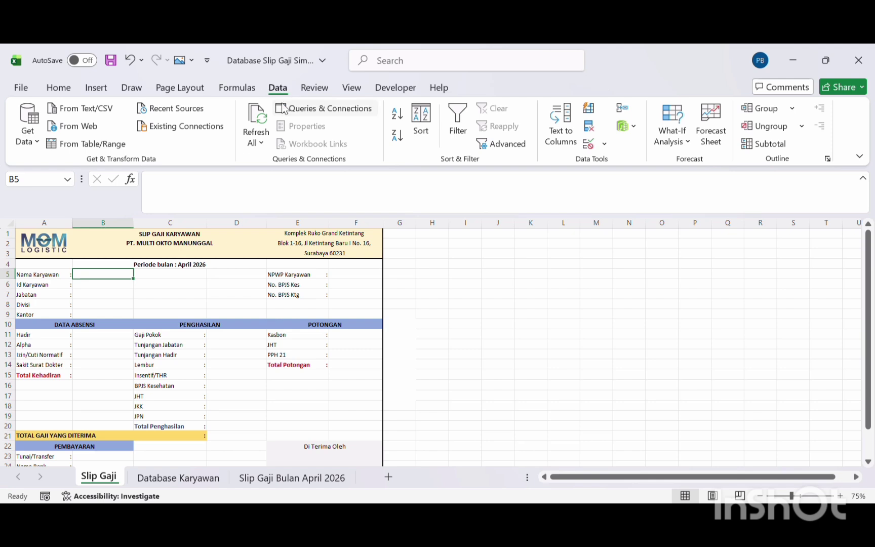
click(604, 145)
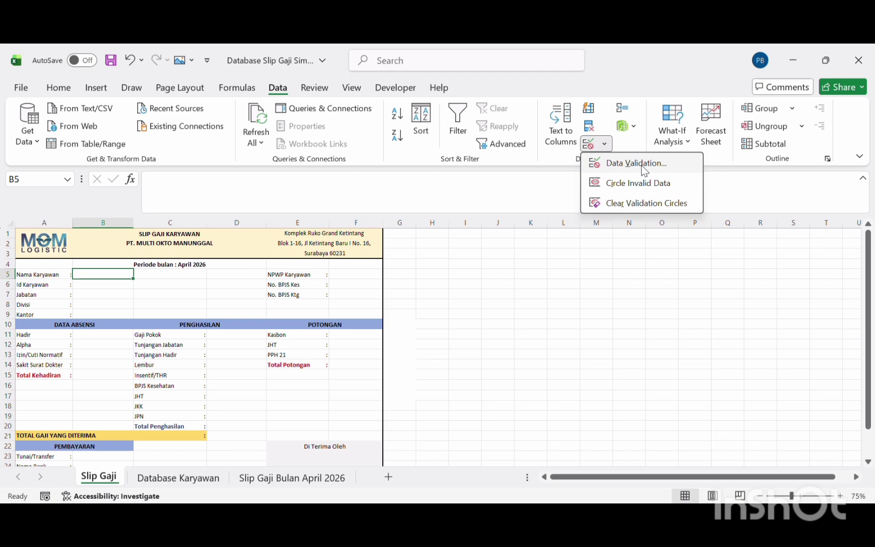
click(642, 167)
click(564, 224)
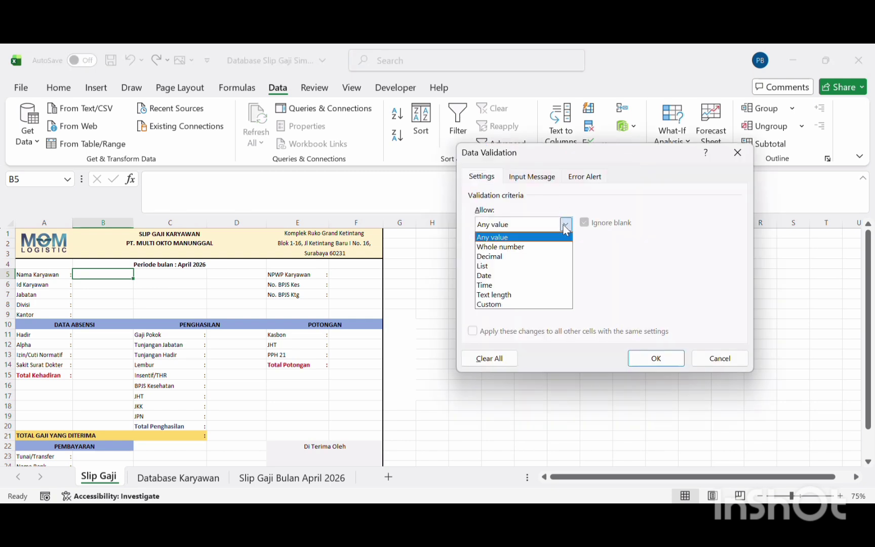
click(510, 266)
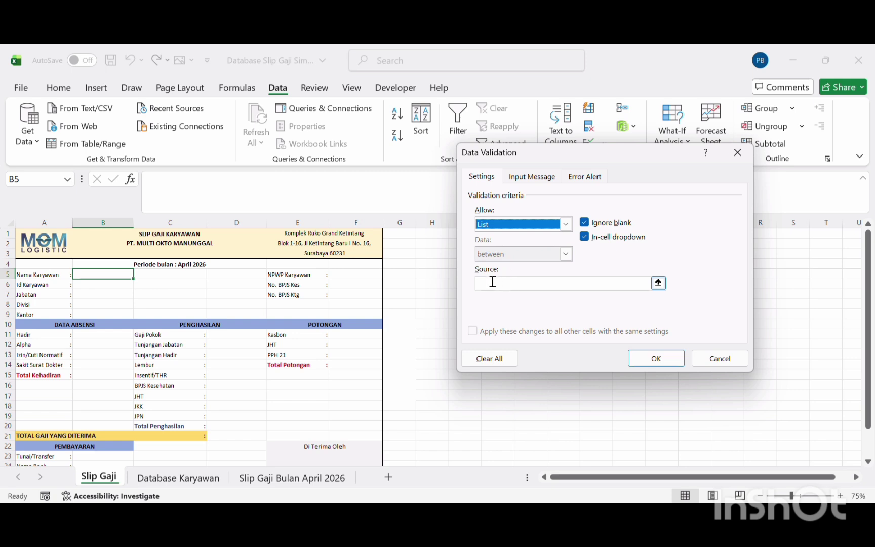
click(493, 281)
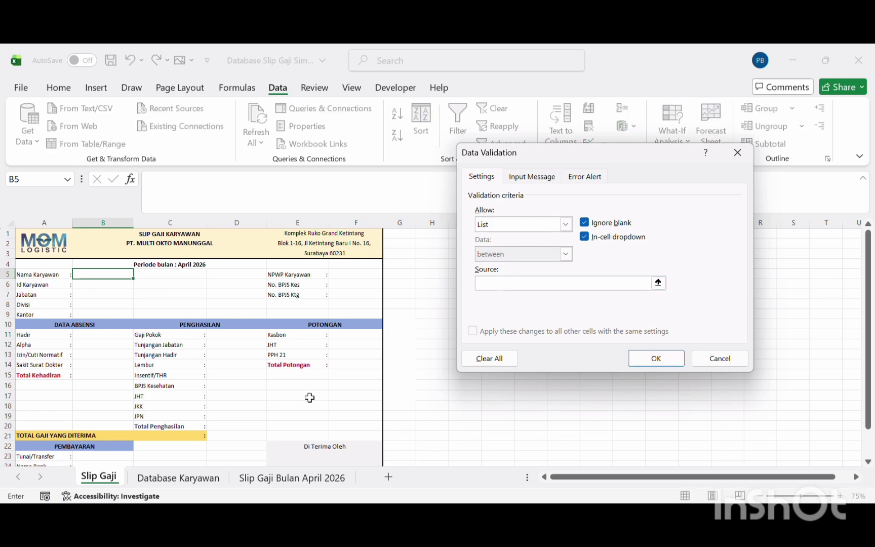
click(200, 476)
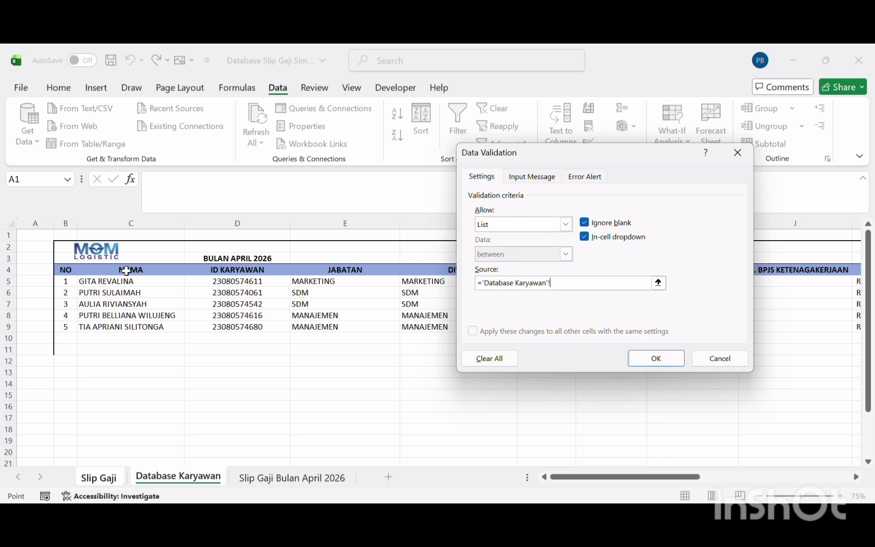
drag(130, 280, 135, 321)
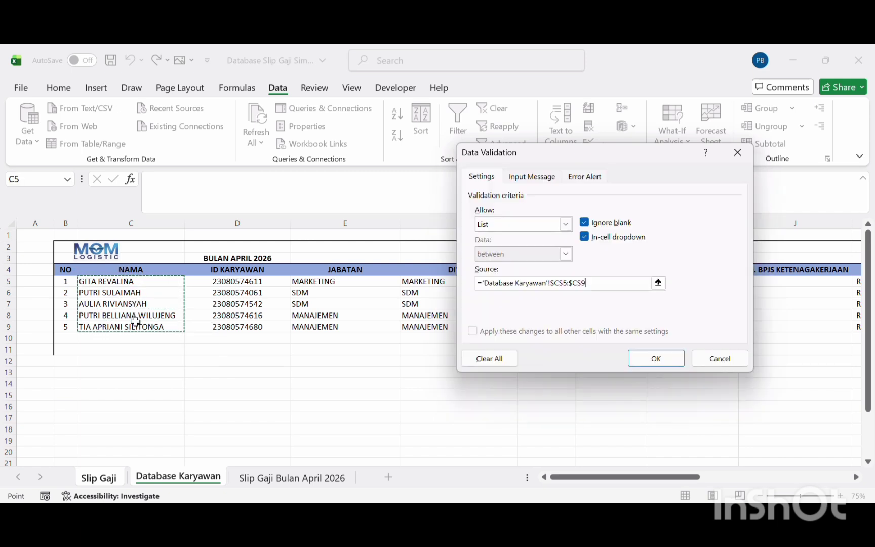
click(656, 358)
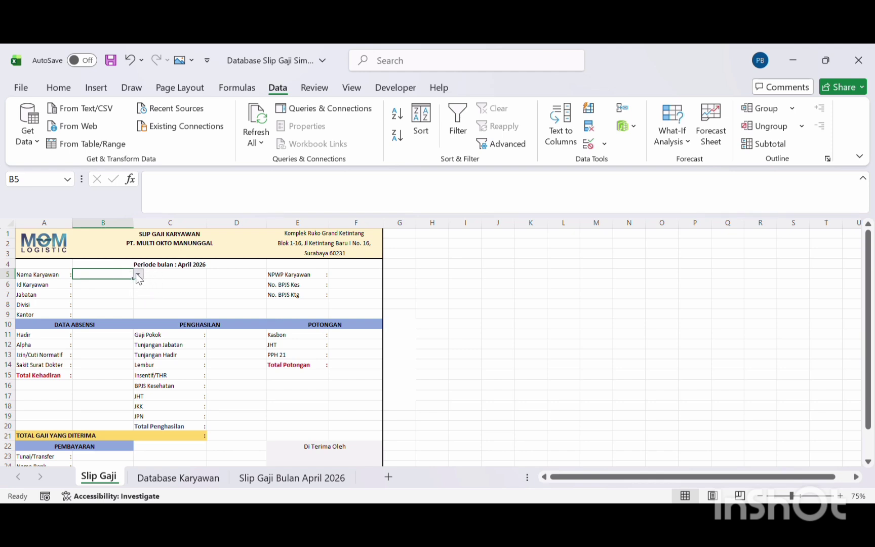
- Choose the first employee from the name list in B5 and check the list against the Database Karyawan sheet
click(137, 275)
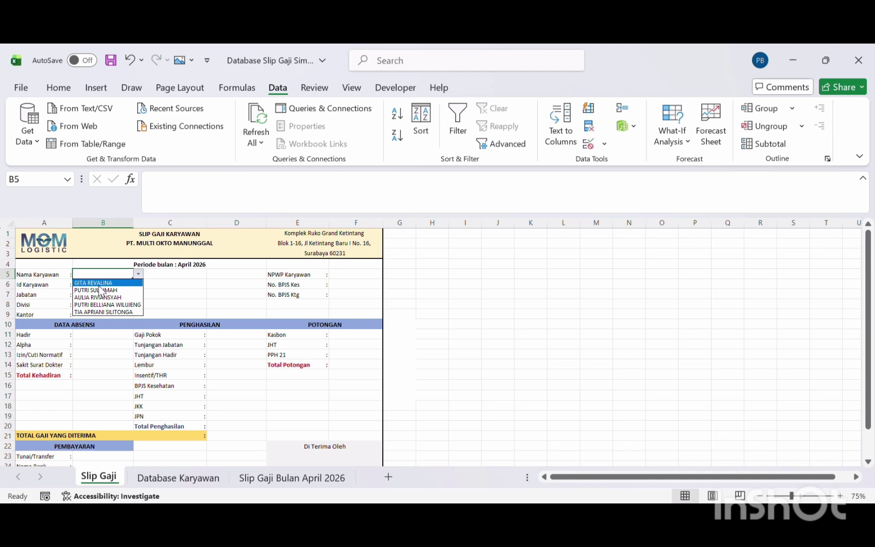
click(99, 284)
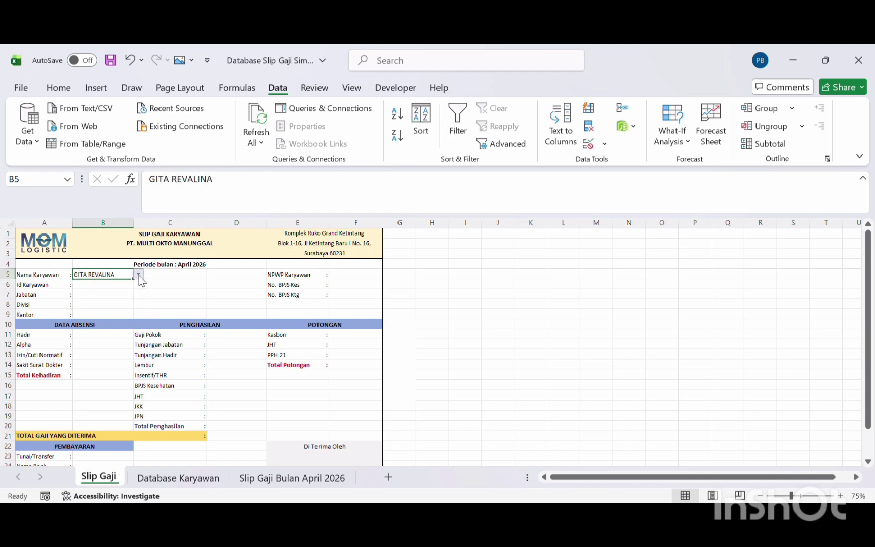
click(138, 274)
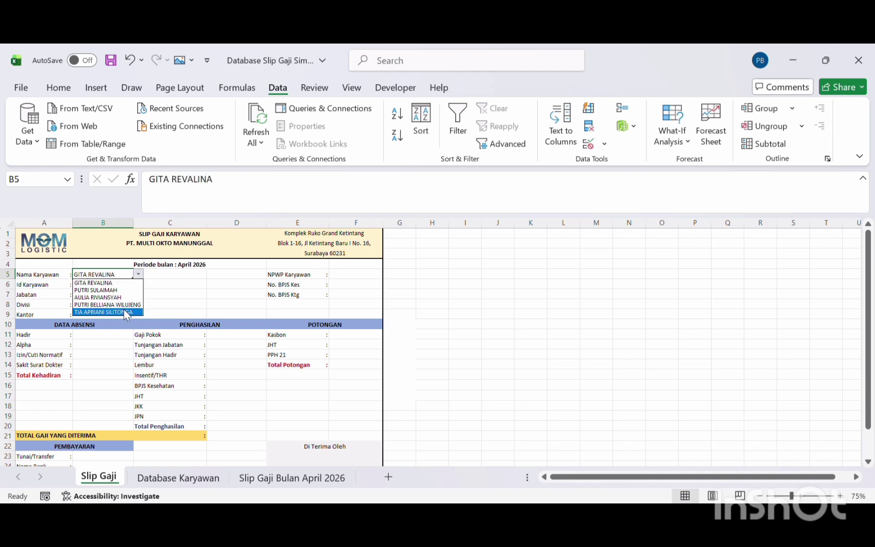
click(129, 283)
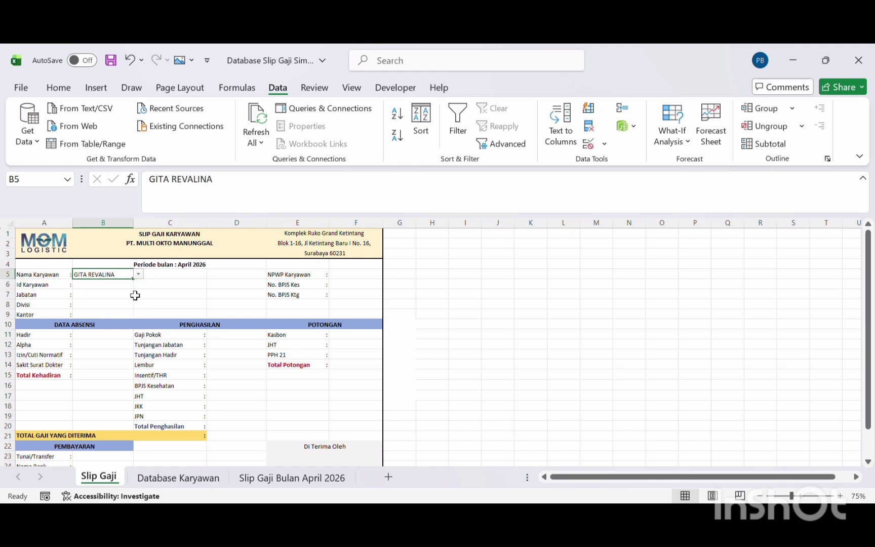
click(140, 483)
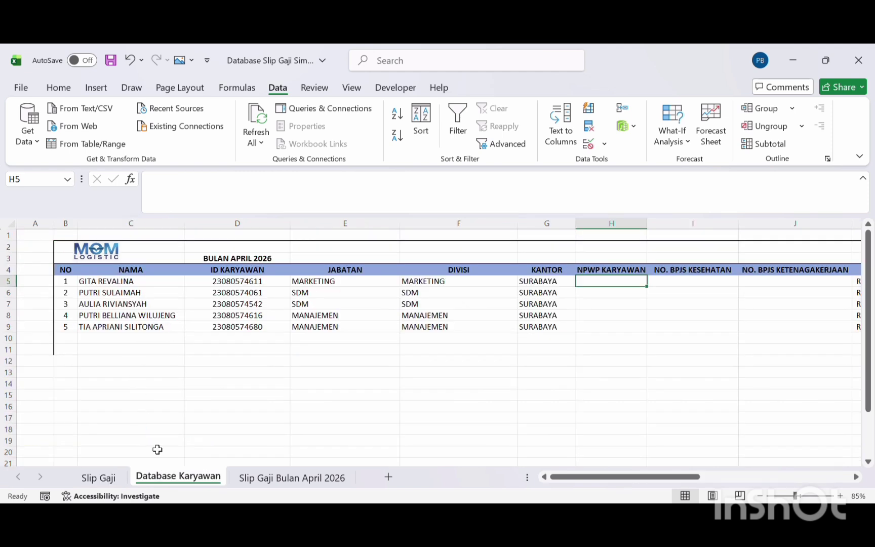
click(110, 477)
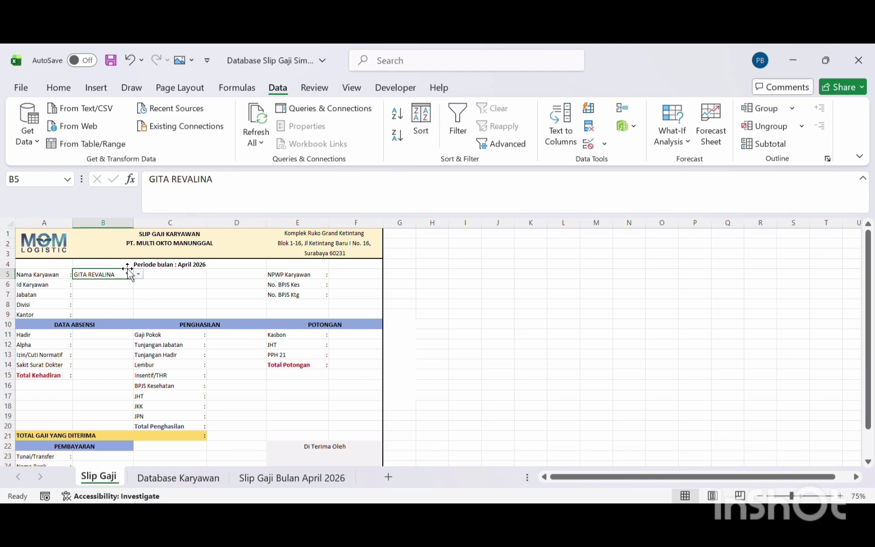
- Begin a VLOOKUP formula in Id Karyawan cell B6 with B5 as the lookup value
click(91, 287)
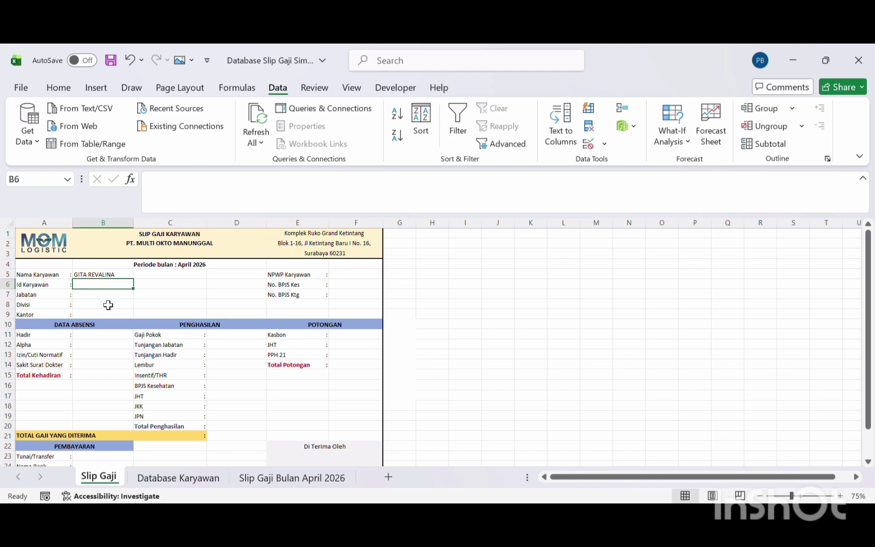
text(-=)
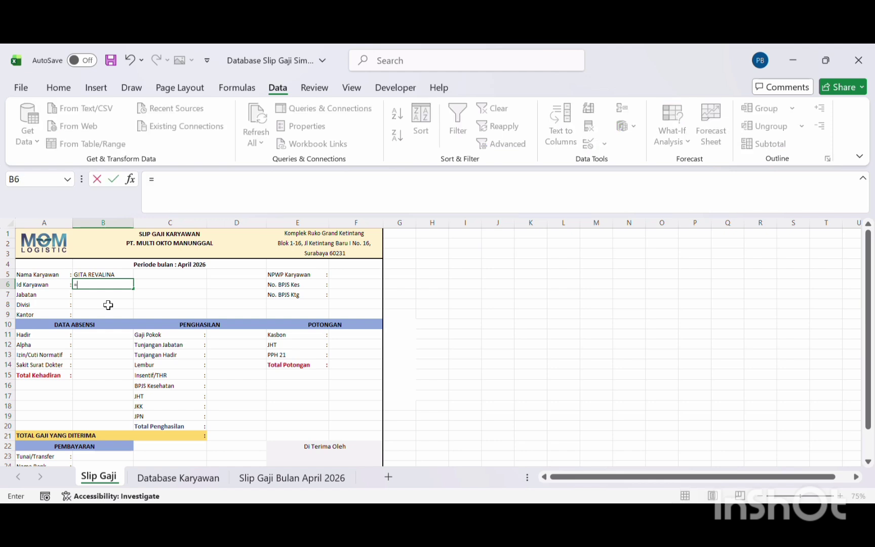
text(vlo)
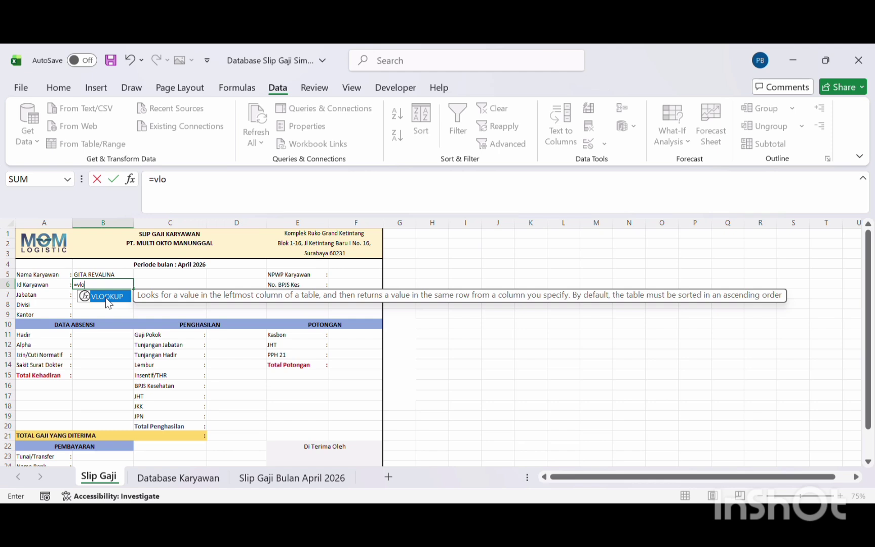
double_click(107, 298)
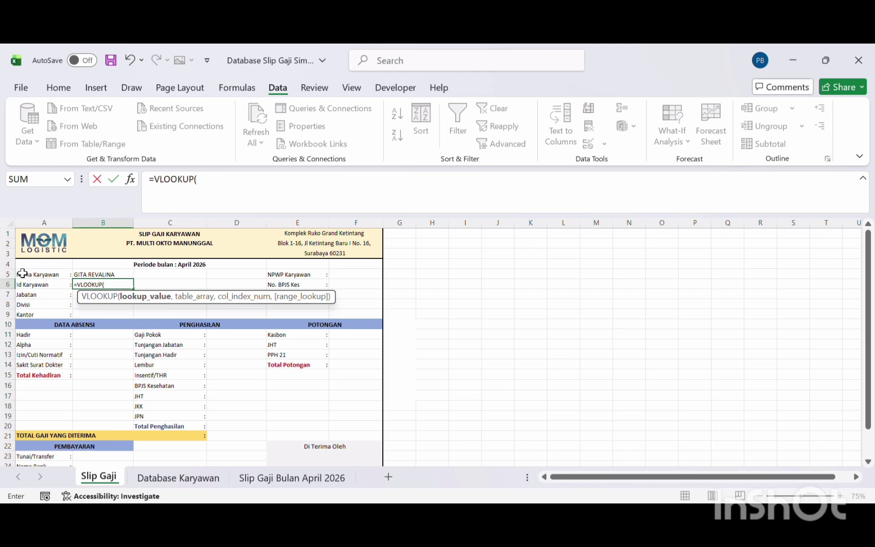
click(122, 273)
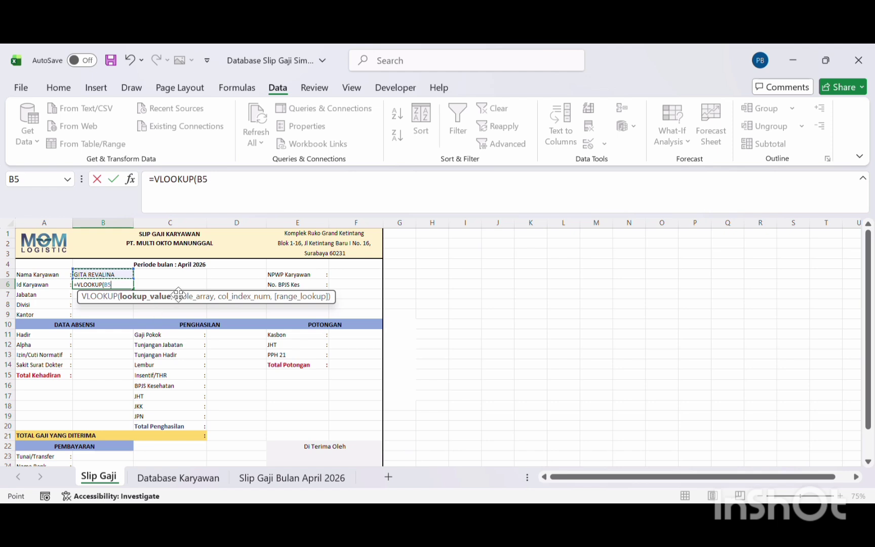
text(,)
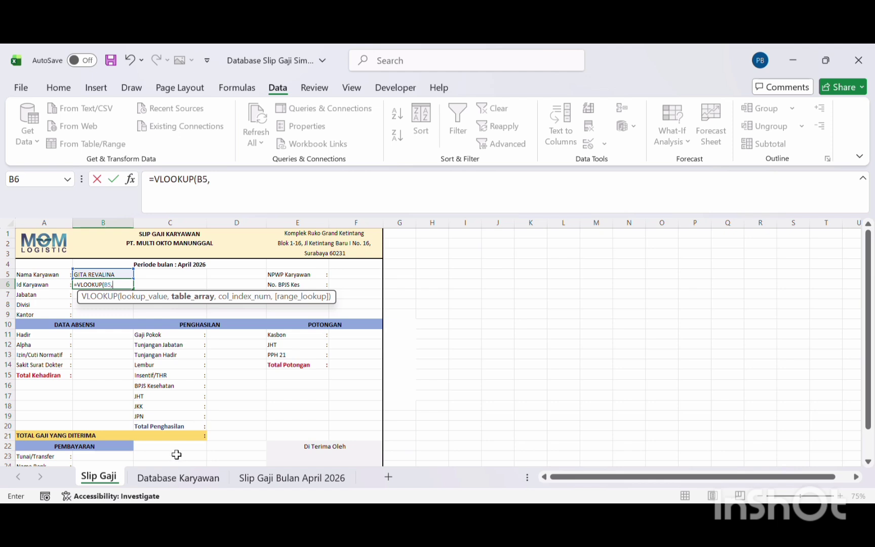
- Set the VLOOKUP table array to range C5:Z9 on the Database Karyawan sheet
click(182, 481)
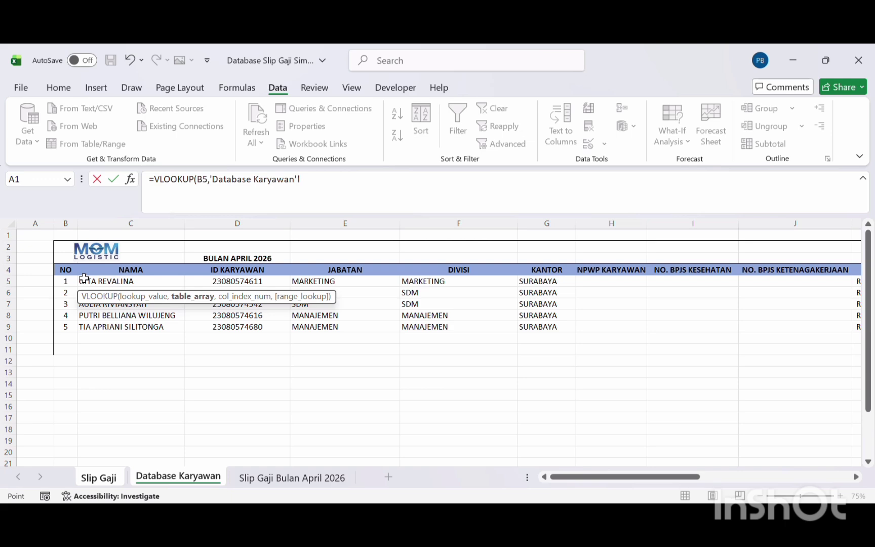
drag(84, 277, 621, 322)
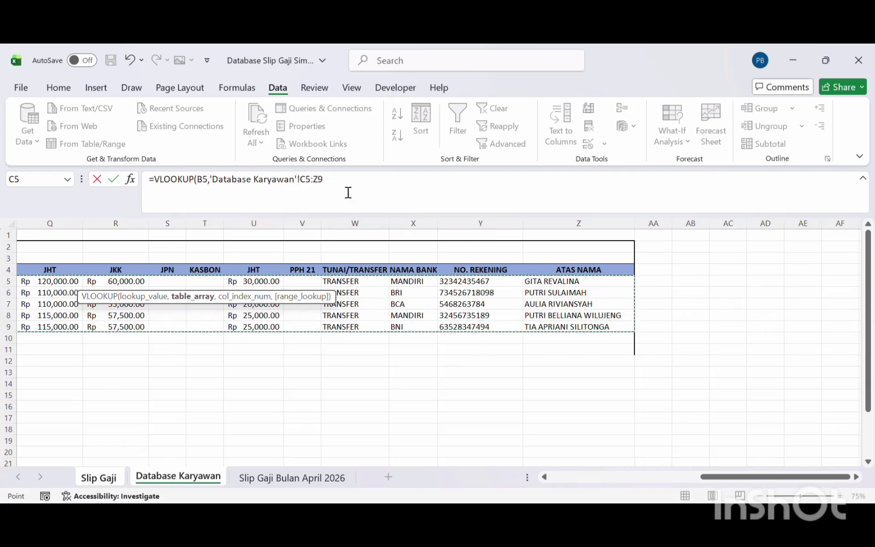
click(331, 182)
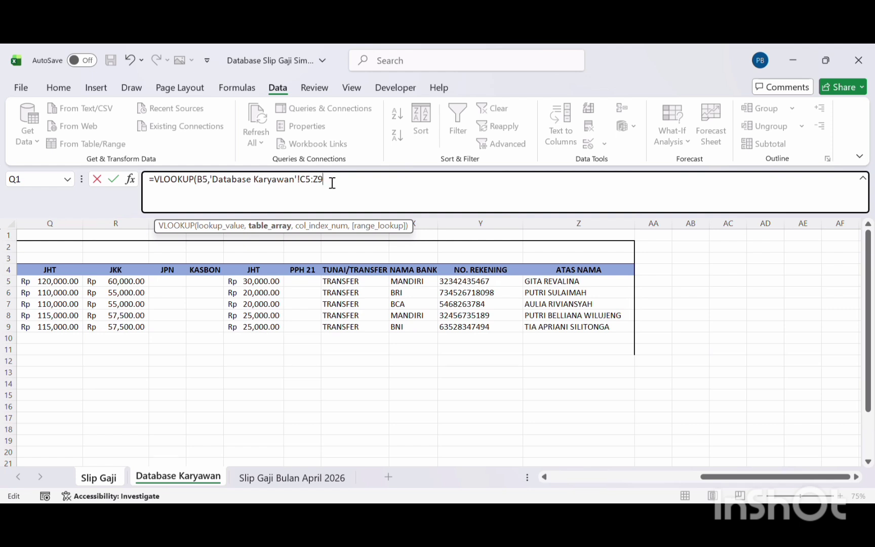
text(,)
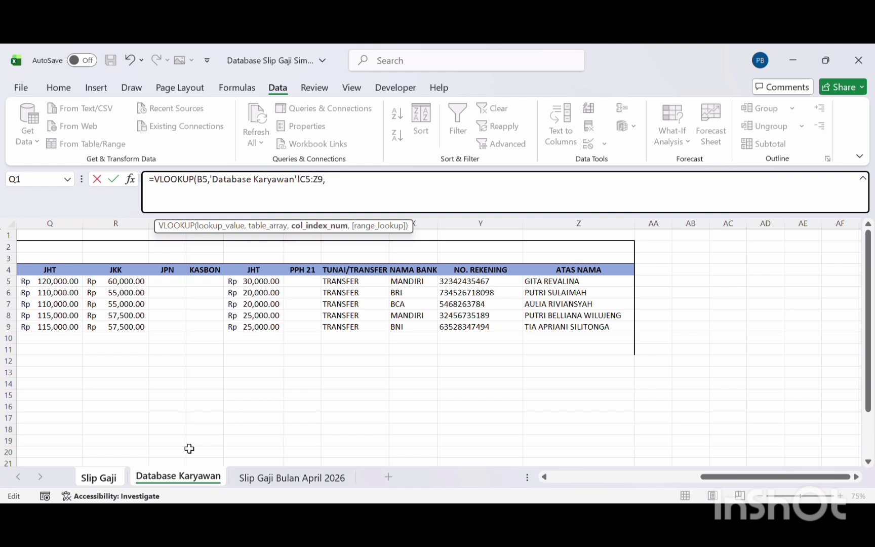
click(96, 480)
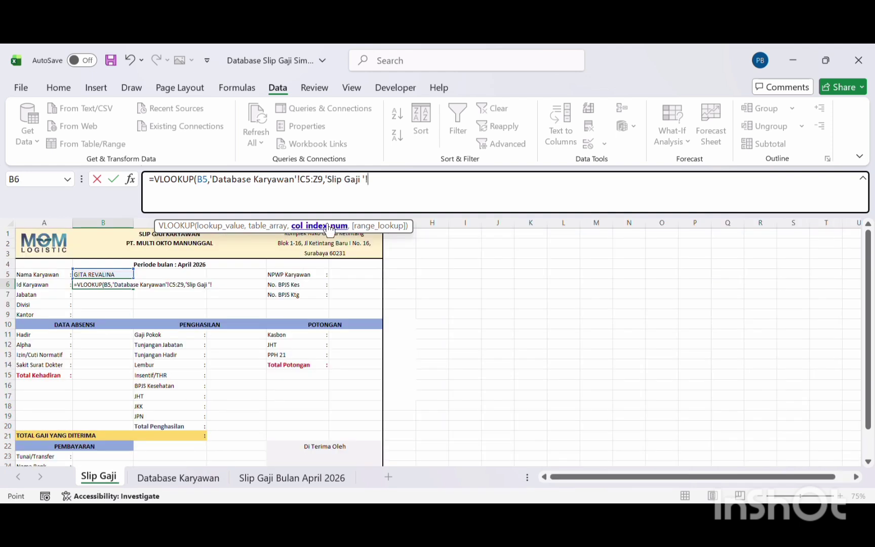
key(BackSpace)
key(BackSpace)
key(BackSpace)
key(BackSpace)
key(BackSpace)
key(BackSpace)
key(BackSpace)
key(BackSpace)
key(BackSpace)
key(BackSpace)
key(BackSpace)
key(BackSpace)
key(BackSpace)
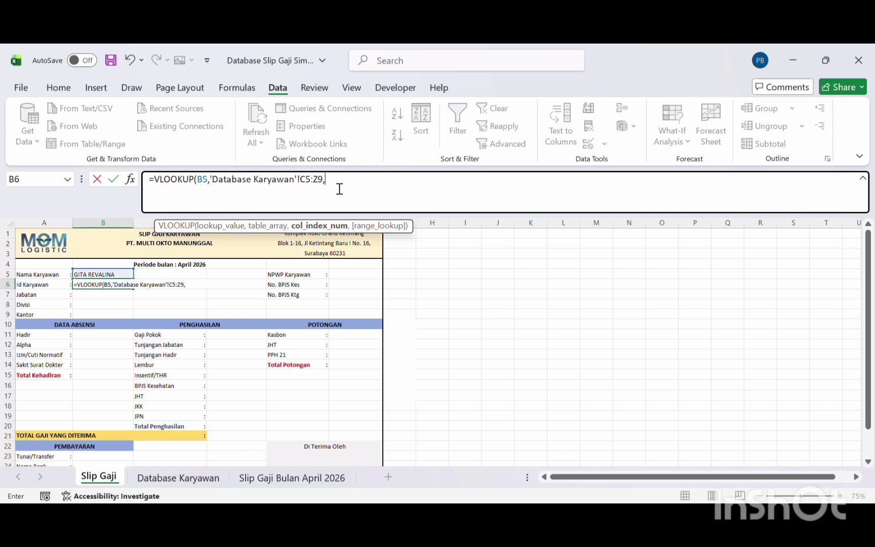
- Check the ID KARYAWAN column's position in the Database Karyawan table and remove the stray sheet reference from the formula
click(162, 476)
scroll(64, 369, left, 3)
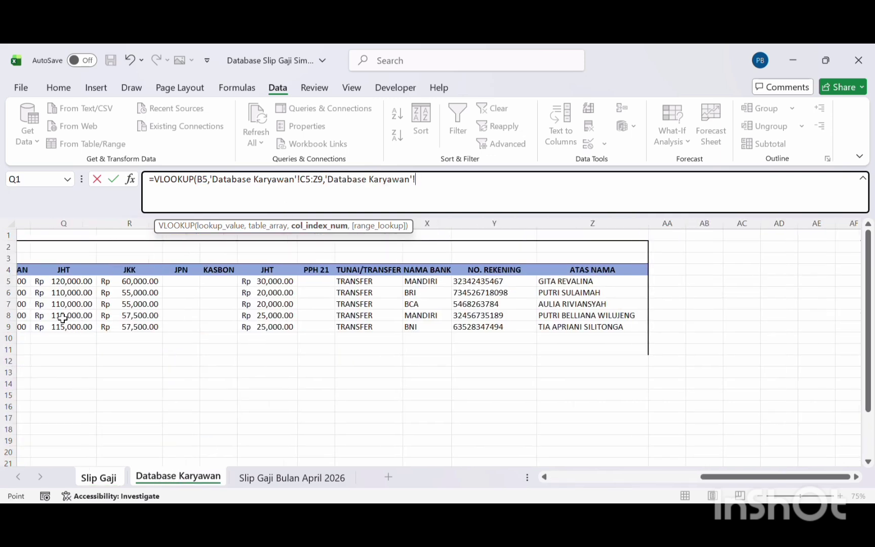
ctrl+scroll(63, 317, up, 1)
scroll(62, 318, left, 3)
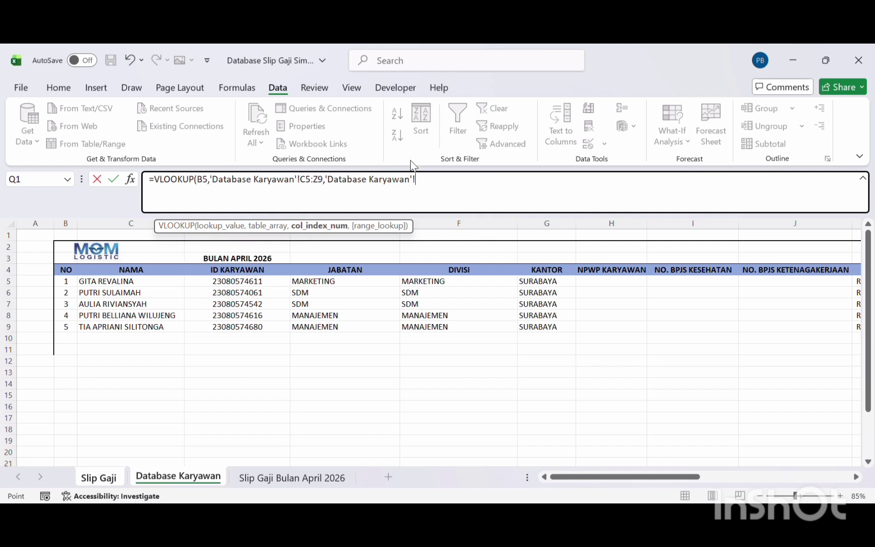
key(BackSpace)
key(BackSpace)
key(BackSpace)
key(BackSpace)
key(BackSpace)
key(BackSpace)
key(BackSpace)
key(BackSpace)
key(BackSpace)
key(BackSpace)
key(BackSpace)
key(BackSpace)
key(BackSpace)
key(BackSpace)
key(BackSpace)
key(BackSpace)
key(BackSpace)
key(BackSpace)
key(BackSpace)
key(BackSpace)
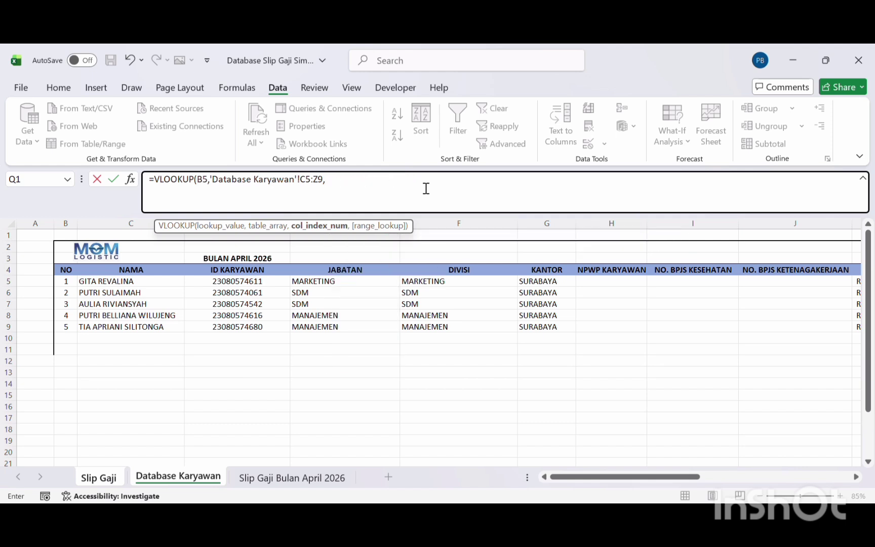
- Complete the B6 VLOOKUP with column index 2 and exact match 0, and confirm the formula on Slip Gaji
text(2,0)
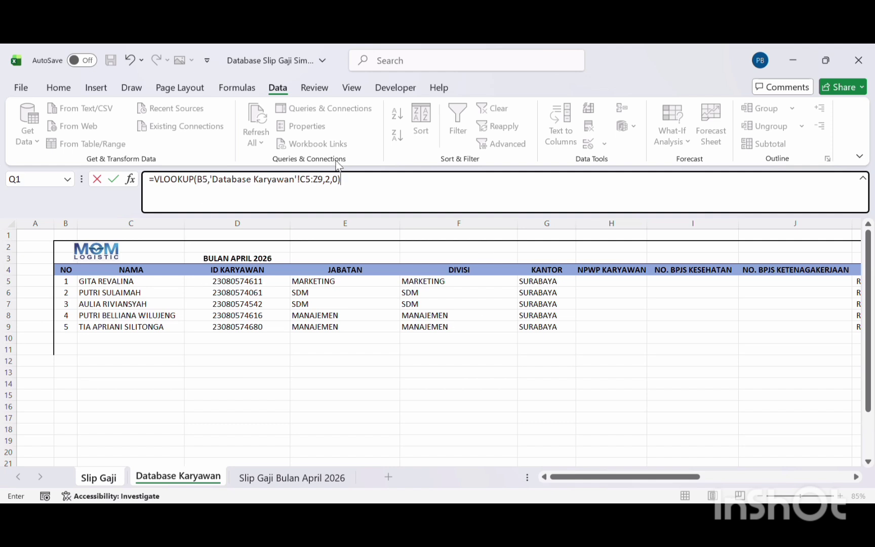
click(91, 478)
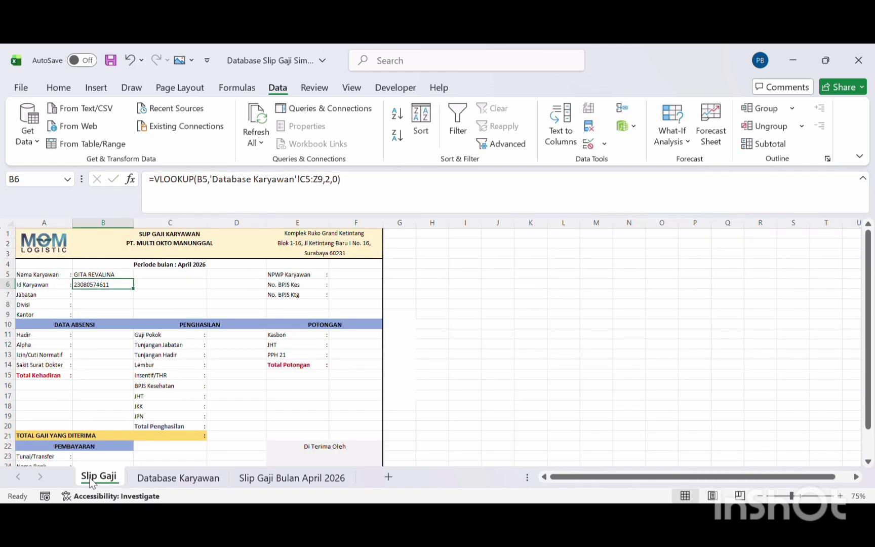
click(353, 182)
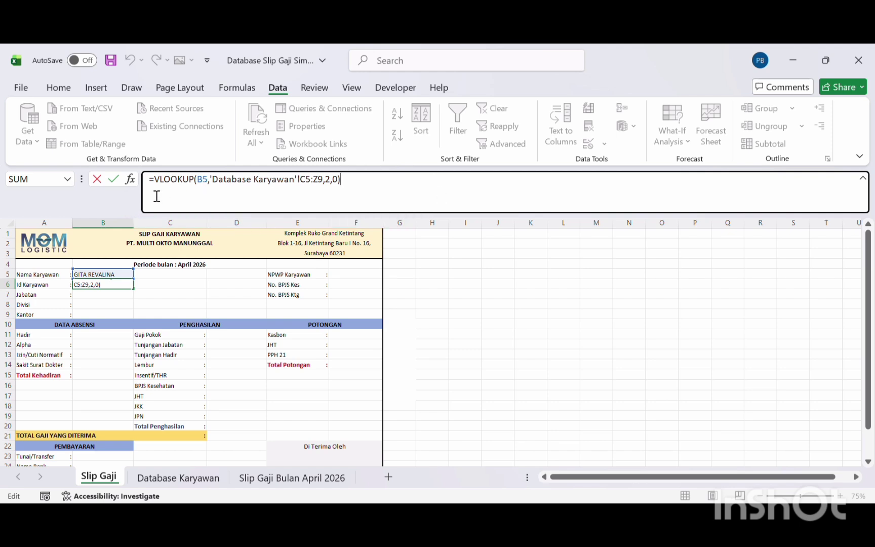
key(Return)
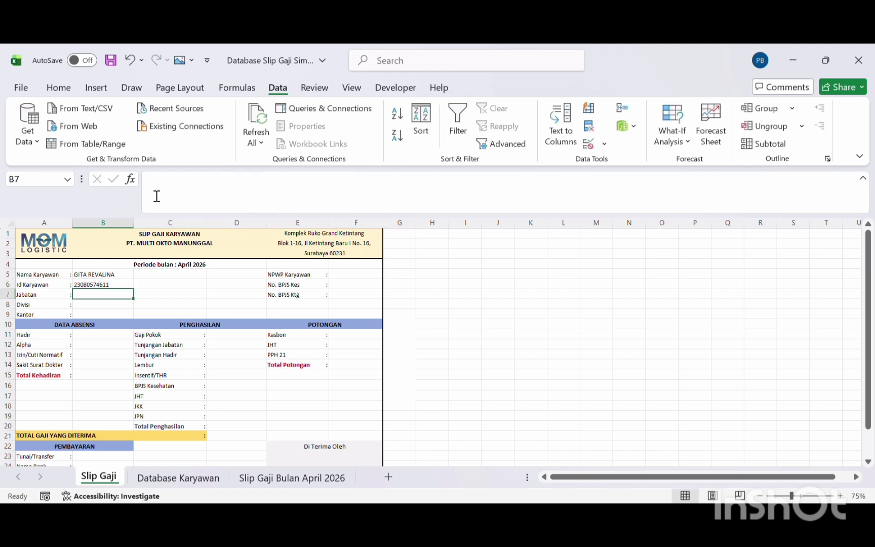
- Compare the Id Karyawan lookup result in B6 with the selected employee's row on the Database Karyawan sheet
click(122, 283)
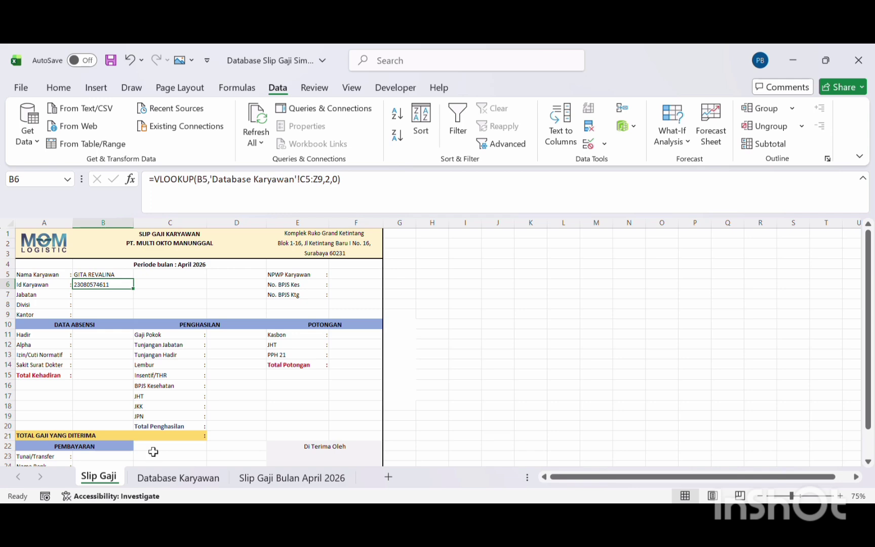
click(175, 479)
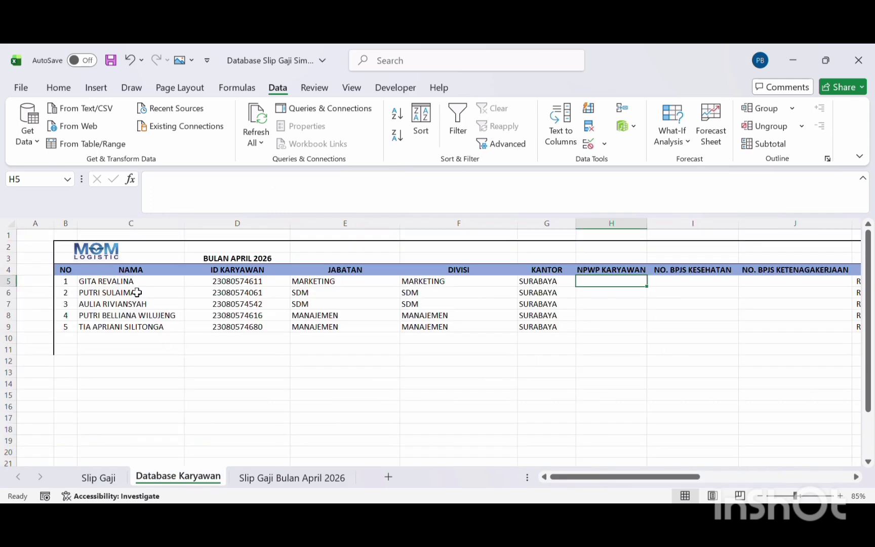
click(98, 478)
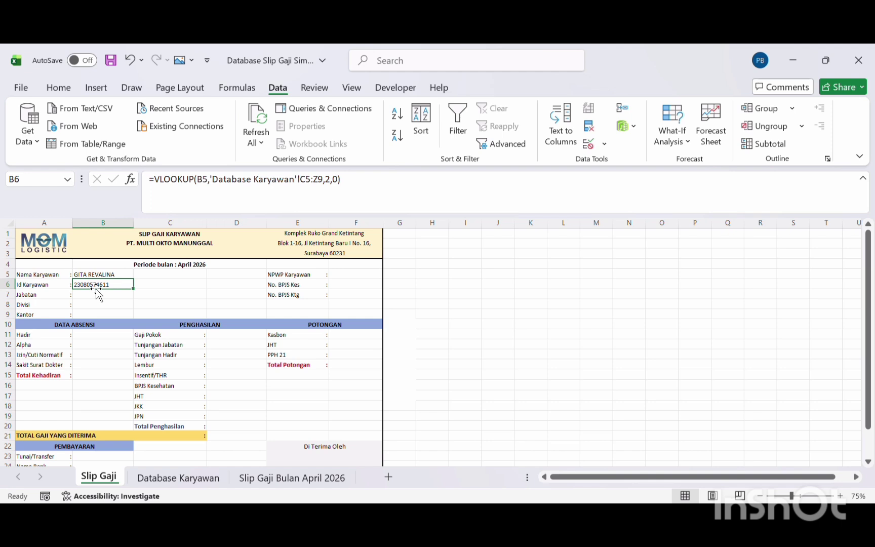
click(113, 306)
key(Delete)
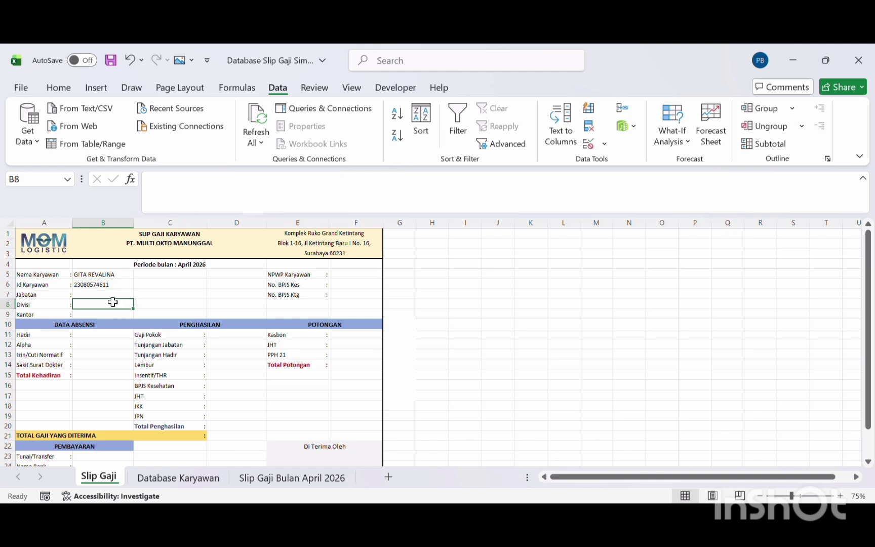
- Choose the third employee from the Nama Karyawan dropdown in B5 and check the Id Karyawan result in B6
click(116, 276)
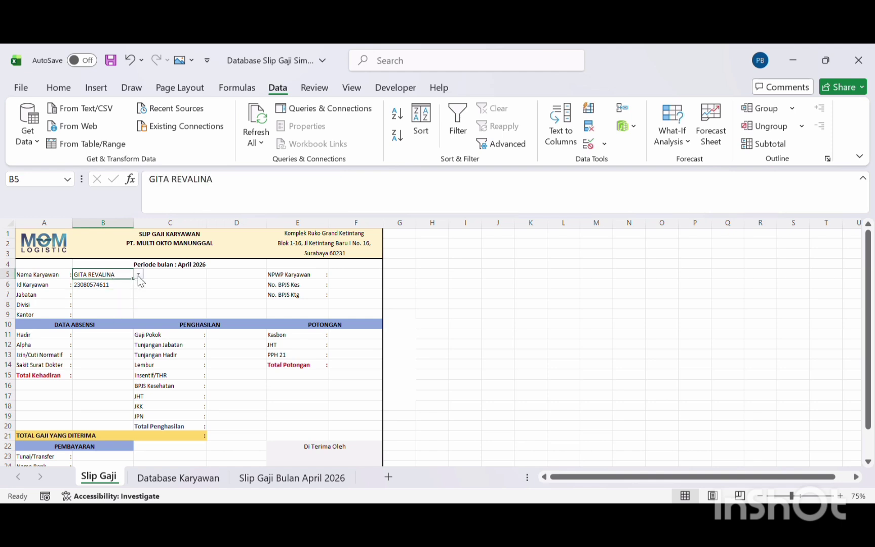
click(138, 274)
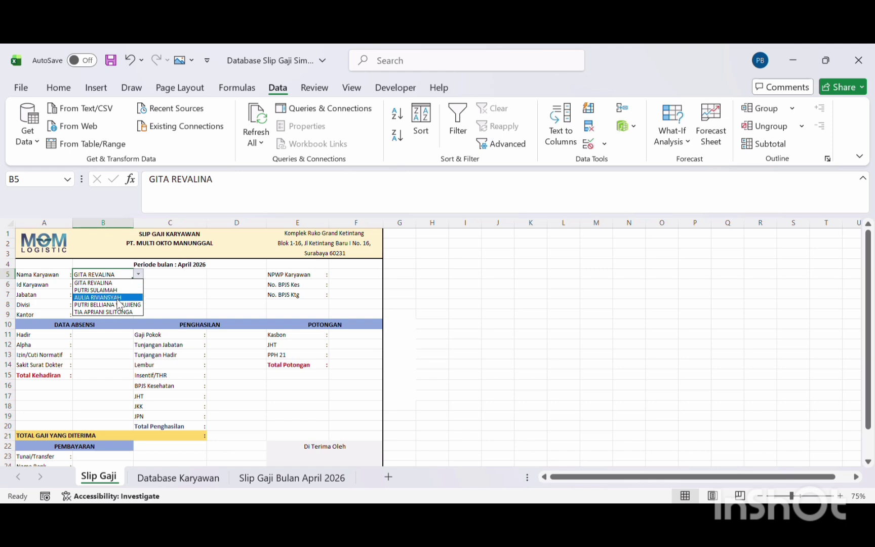
key(Escape)
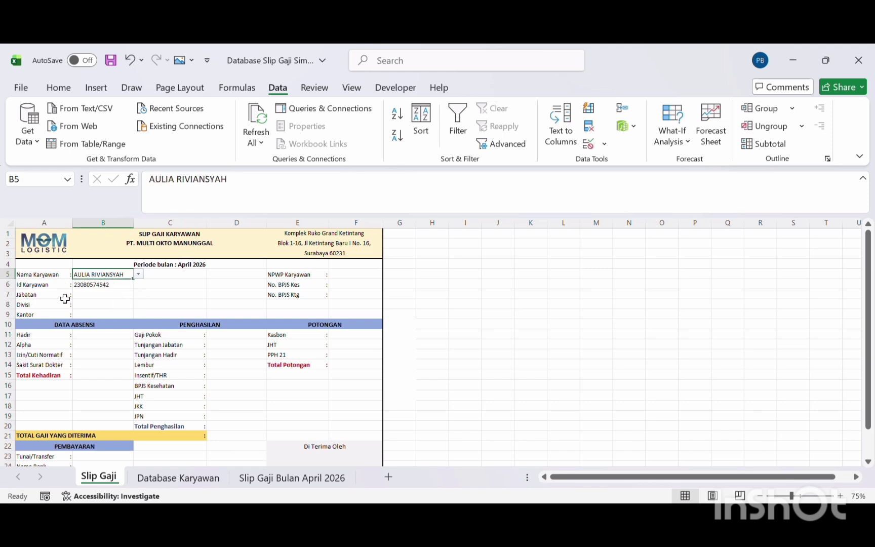
click(120, 285)
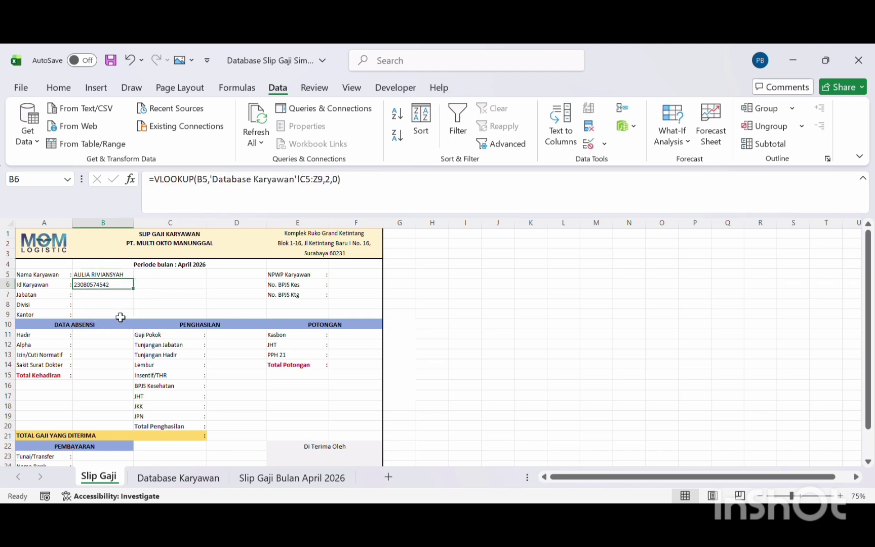
click(102, 296)
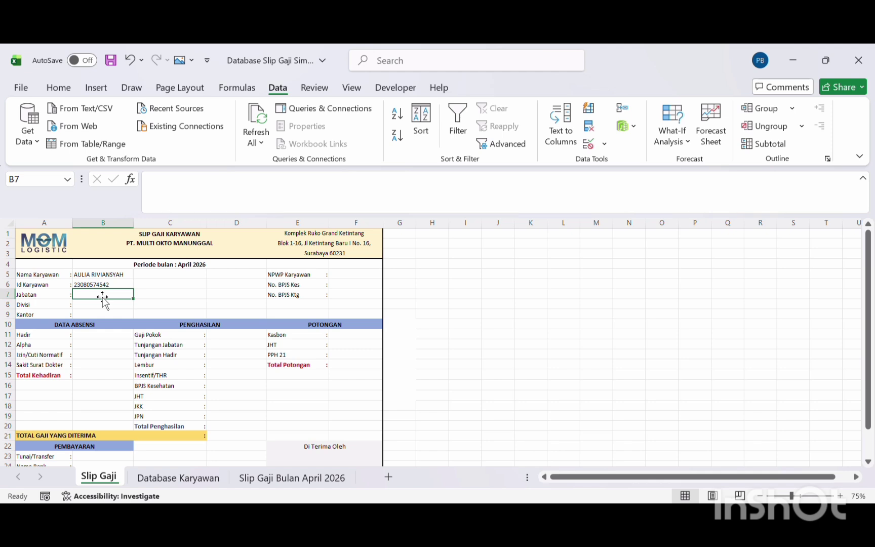
- Make the lookup value in the Id Karyawan B6 formula absolute as $B$5
click(124, 284)
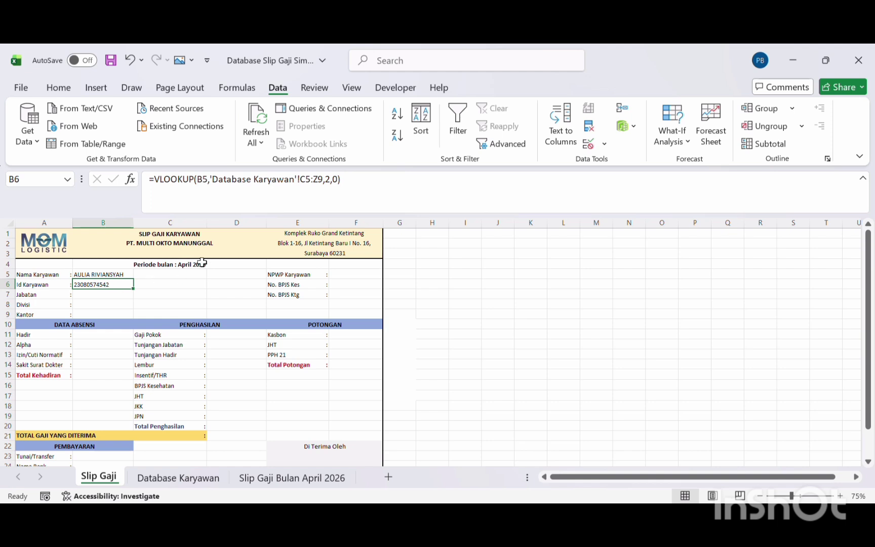
click(200, 183)
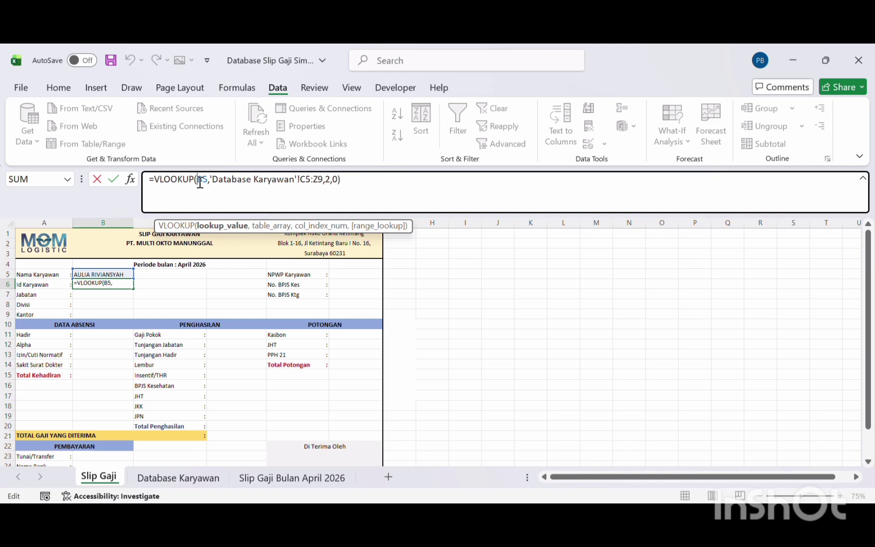
text($)
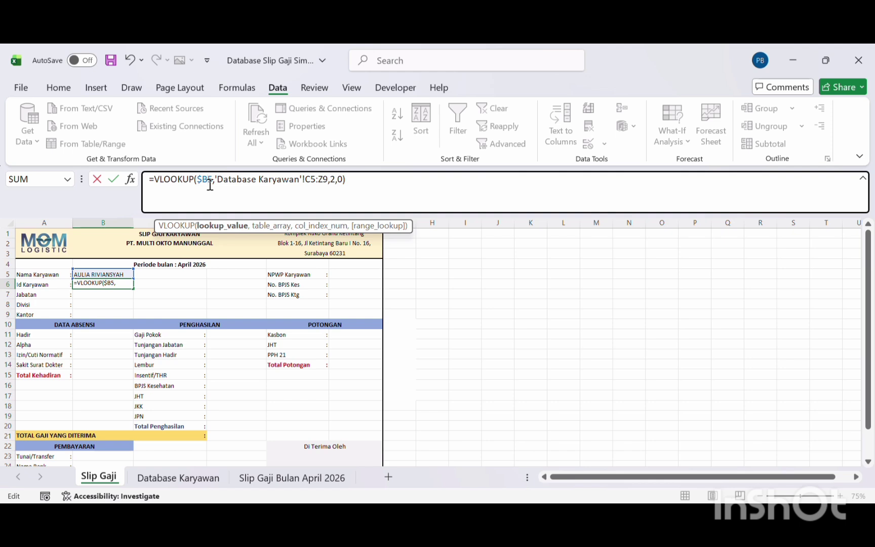
text($)
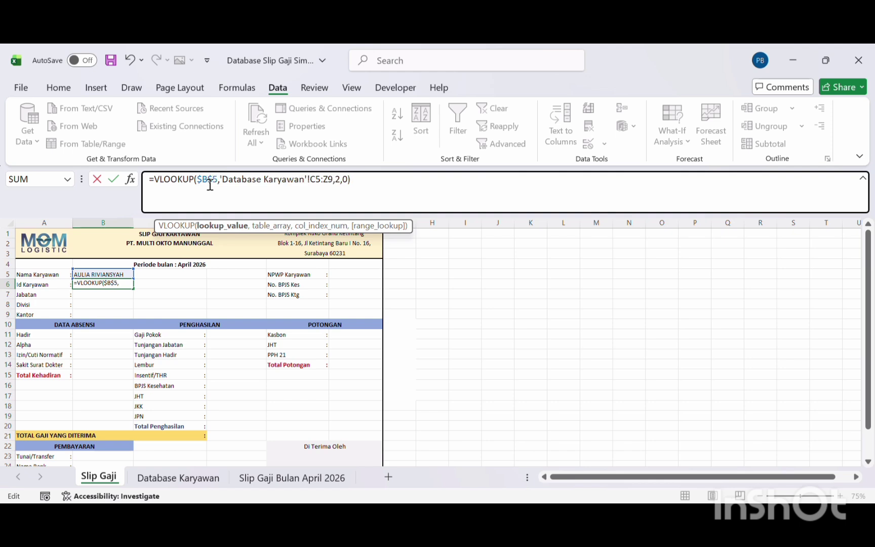
- Make the table array in the B6 VLOOKUP absolute as $C$5:$Z$9 and confirm the formula
click(311, 180)
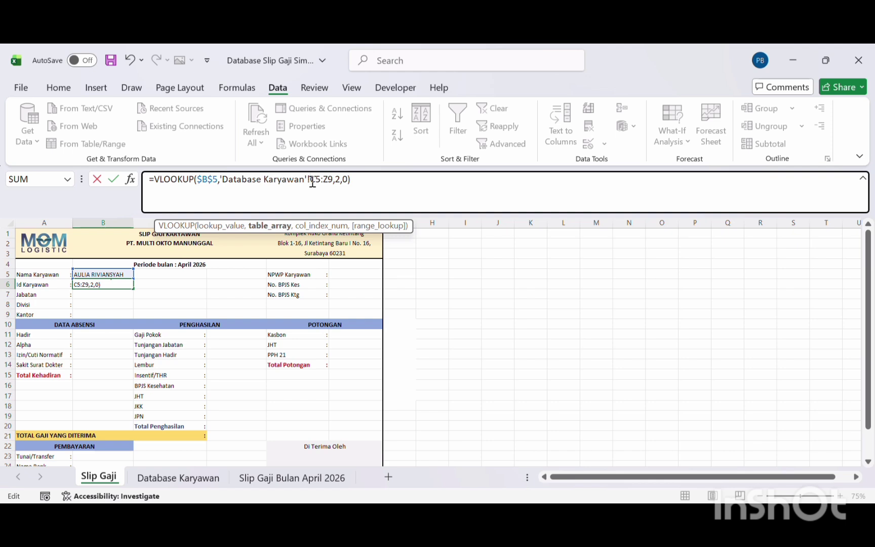
text($)
click(321, 180)
text($C)
text($C$)
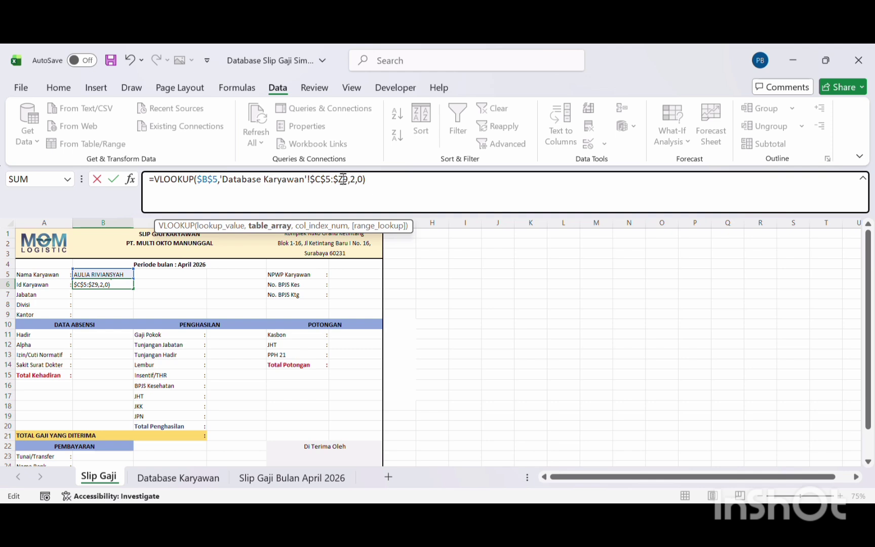
click(343, 179)
text($)
click(381, 181)
key(Return)
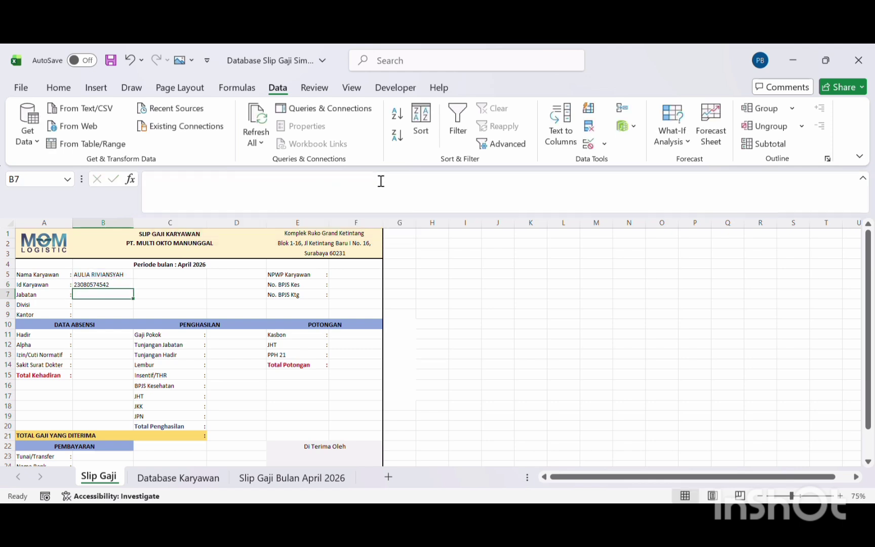
- Fill the B6 VLOOKUP formula down through the Jabatan, Divisi and Kantor cells, B7 to B9
click(121, 281)
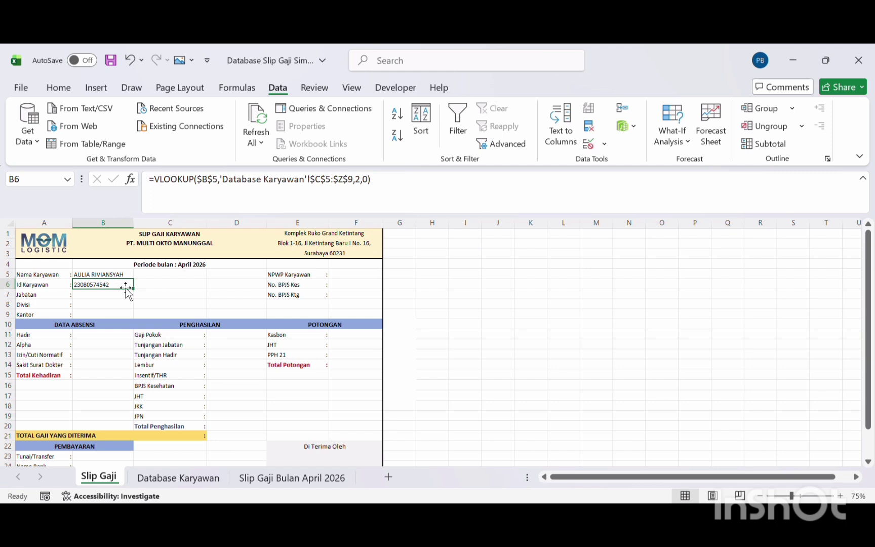
drag(133, 288, 133, 312)
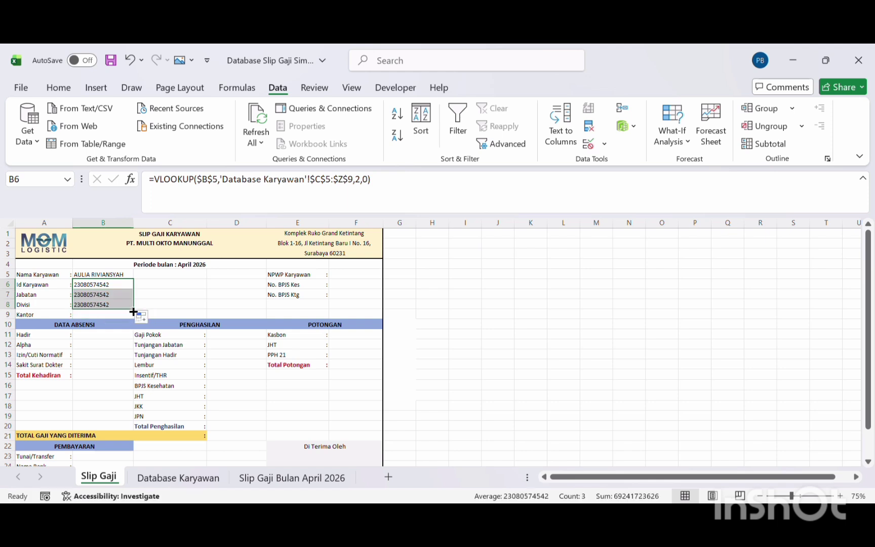
drag(133, 307, 131, 313)
click(151, 311)
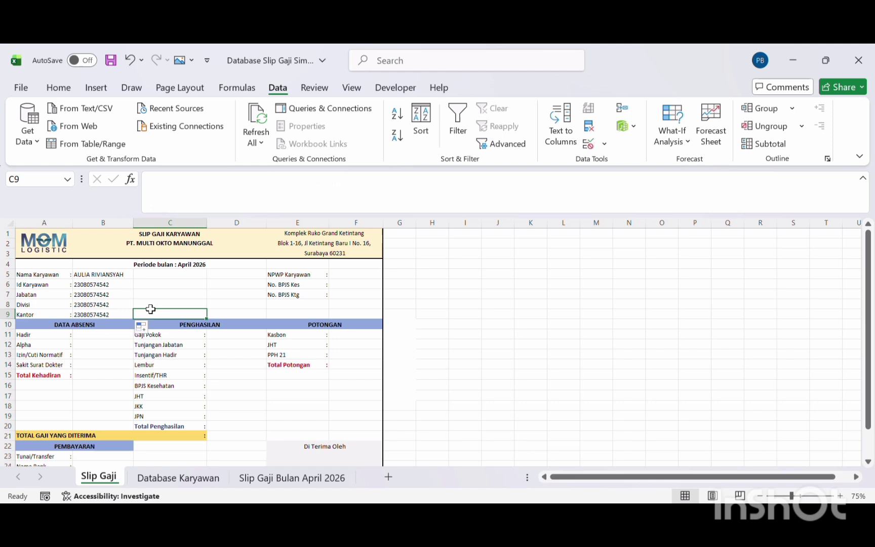
- Set the column index in the Jabatan cell B7 VLOOKUP to 3 and confirm the formula
click(112, 295)
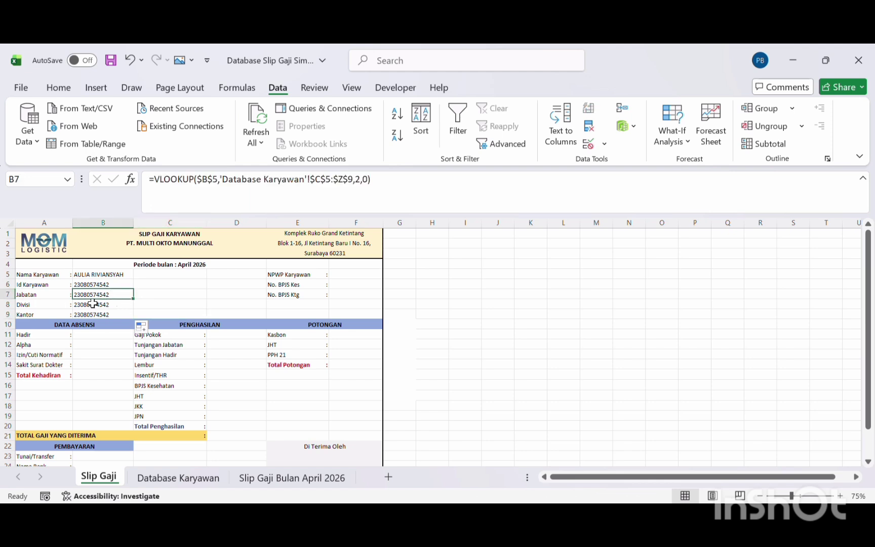
click(354, 178)
drag(355, 177, 361, 180)
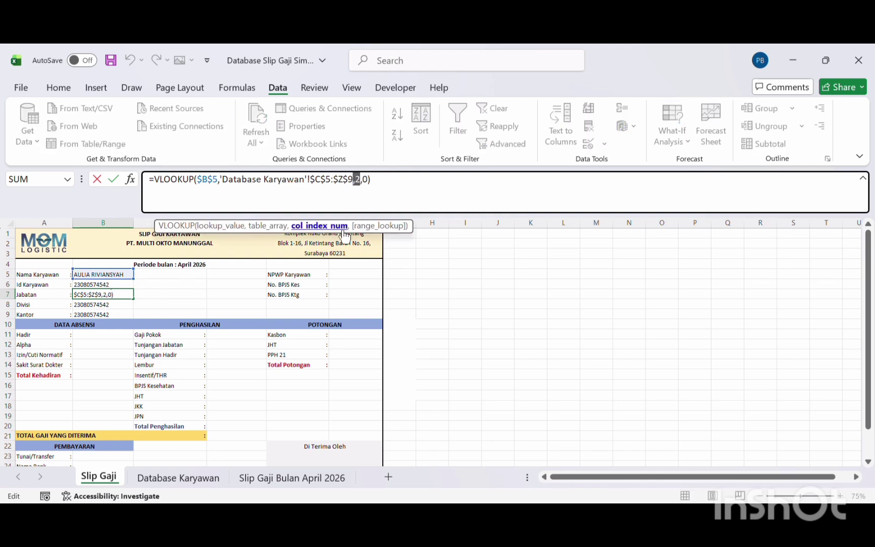
click(360, 180)
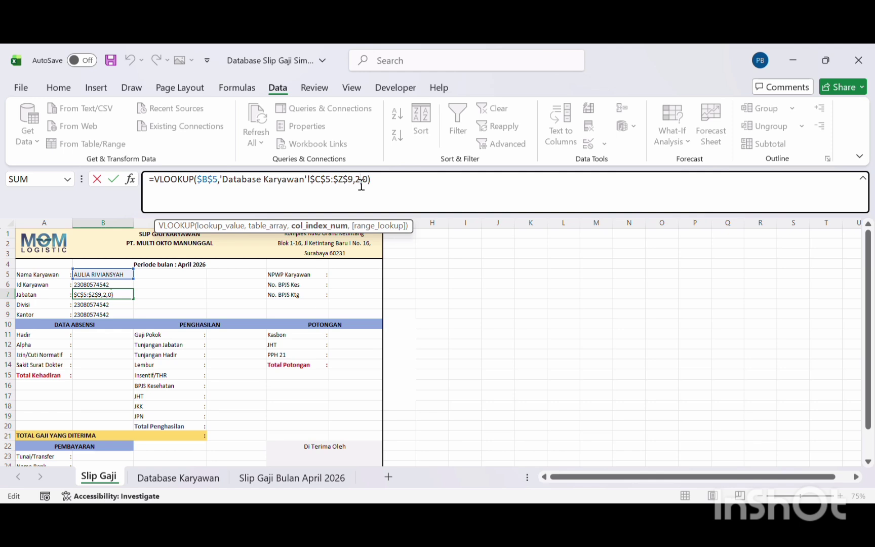
key(BackSpace)
text(3)
key(Return)
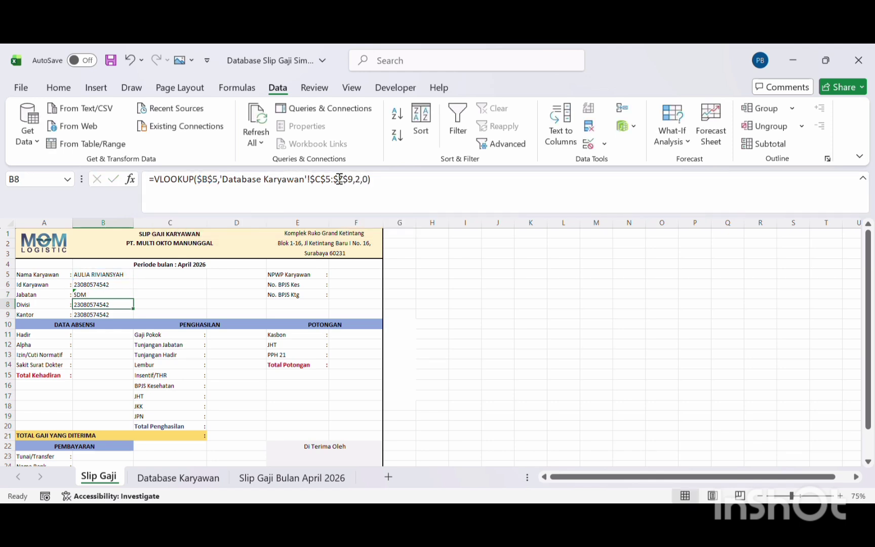
- Compare the Jabatan result in B7 with the selected employee's JABATAN entry on Database Karyawan, and read the cell's formula warning
click(112, 294)
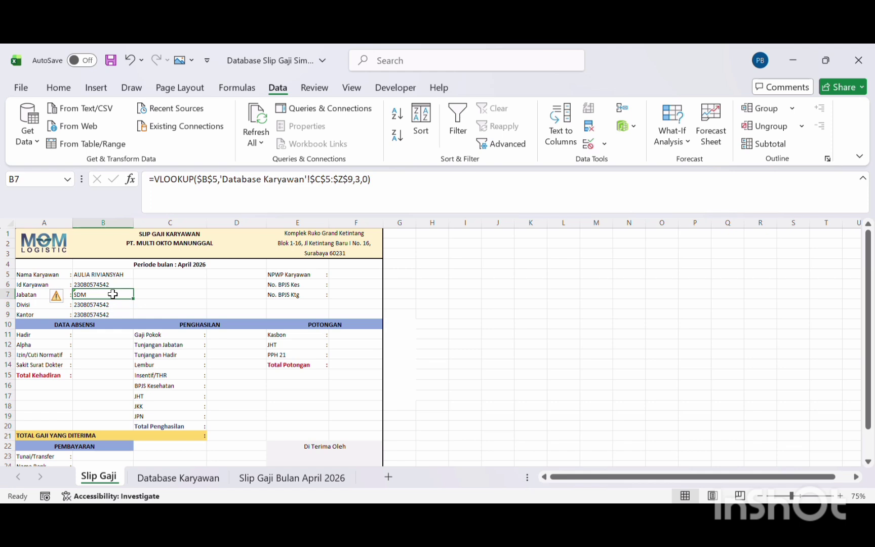
click(181, 478)
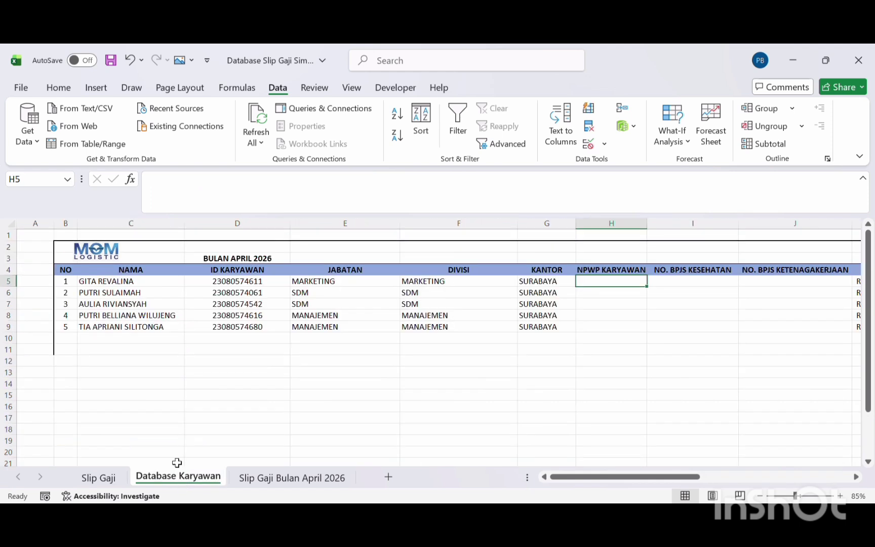
scroll(392, 298, right, 2)
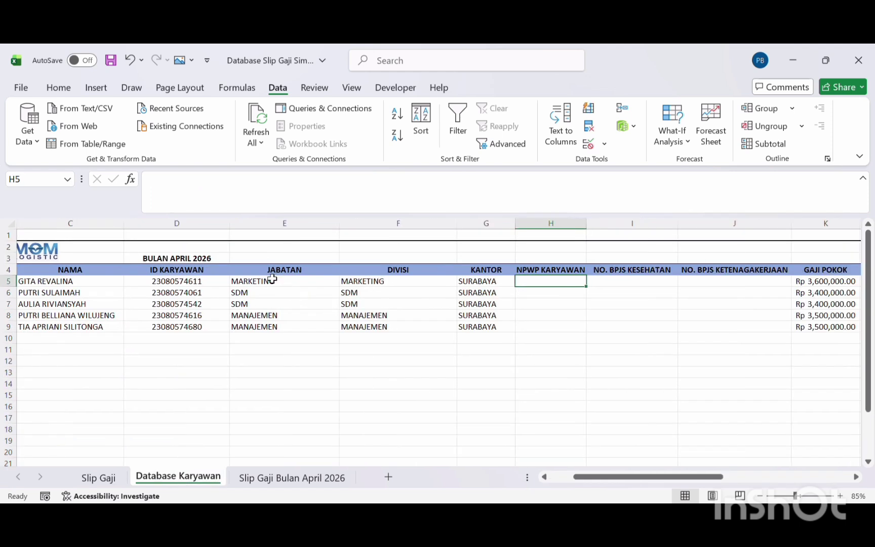
click(273, 303)
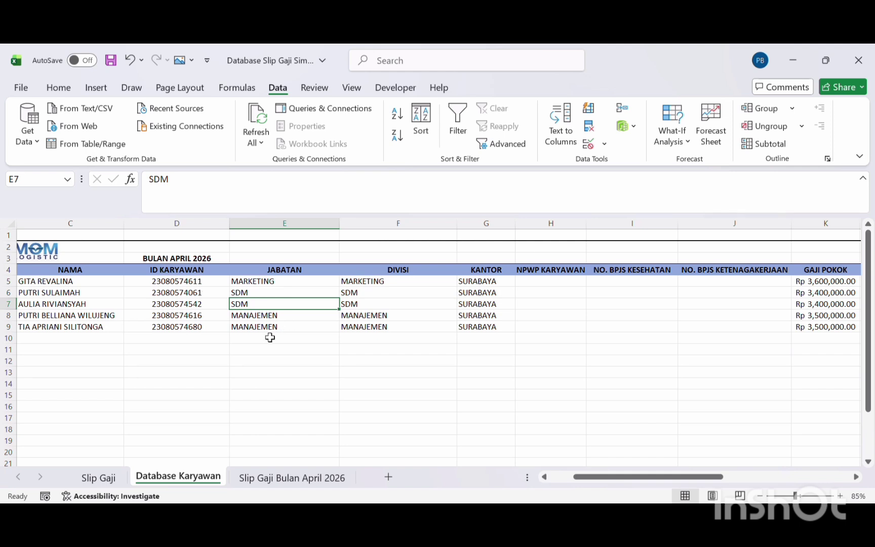
click(109, 477)
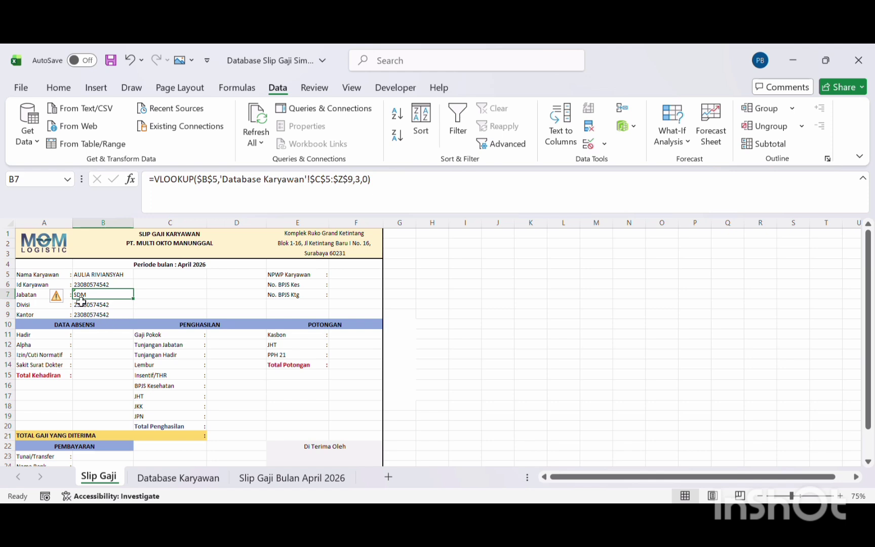
mouse_move(58, 301)
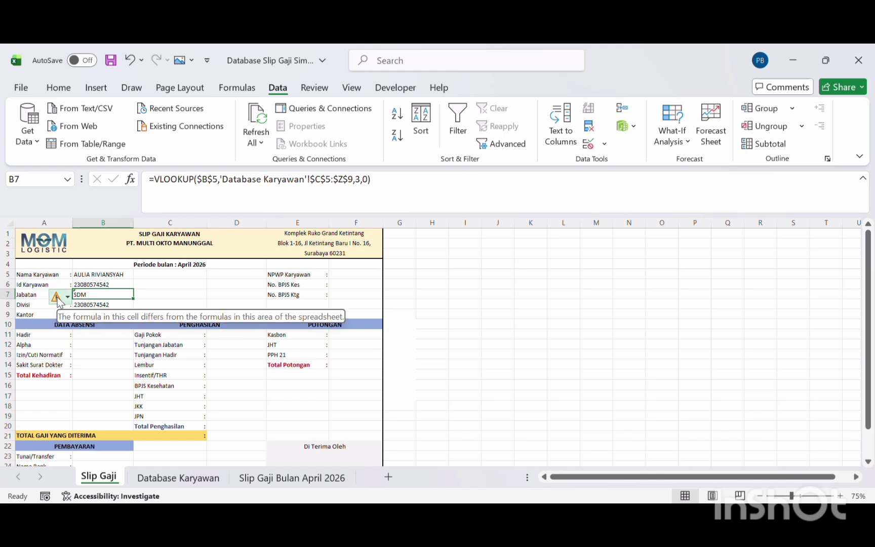
- Change the column index in the Divisi cell B8 VLOOKUP to return the DIVISI entry, and check it against Database Karyawan
click(114, 305)
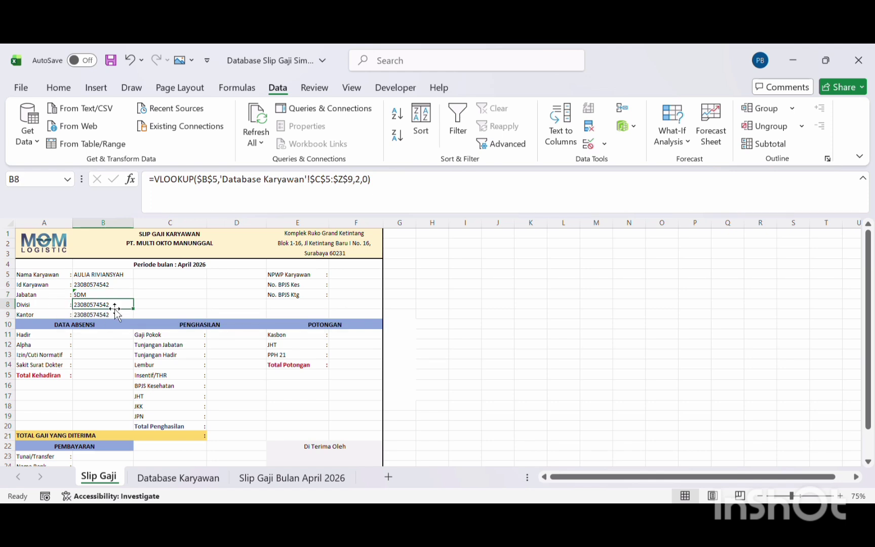
click(361, 181)
key(BackSpace)
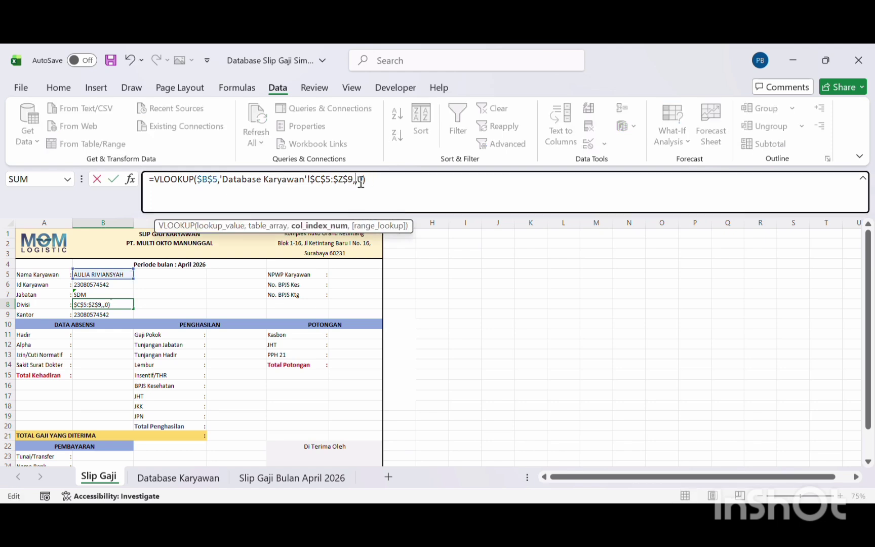
text(2)
key(Return)
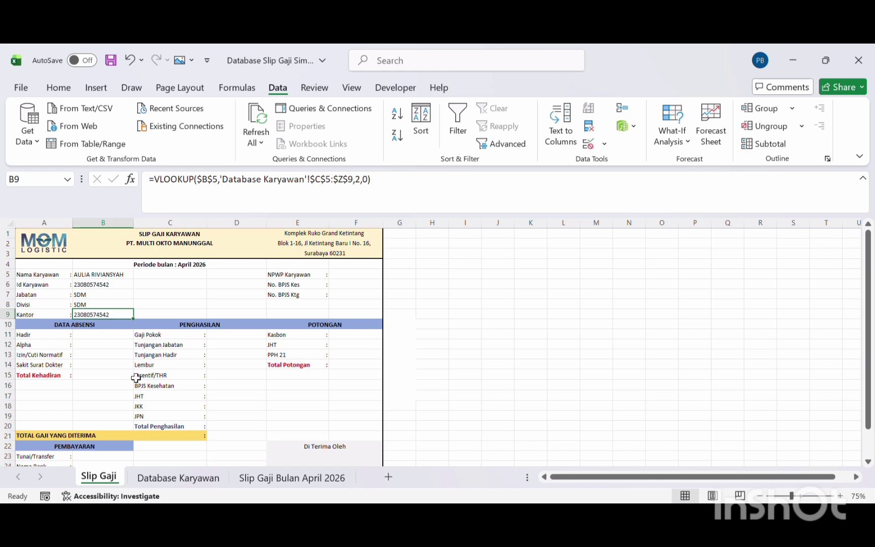
click(165, 477)
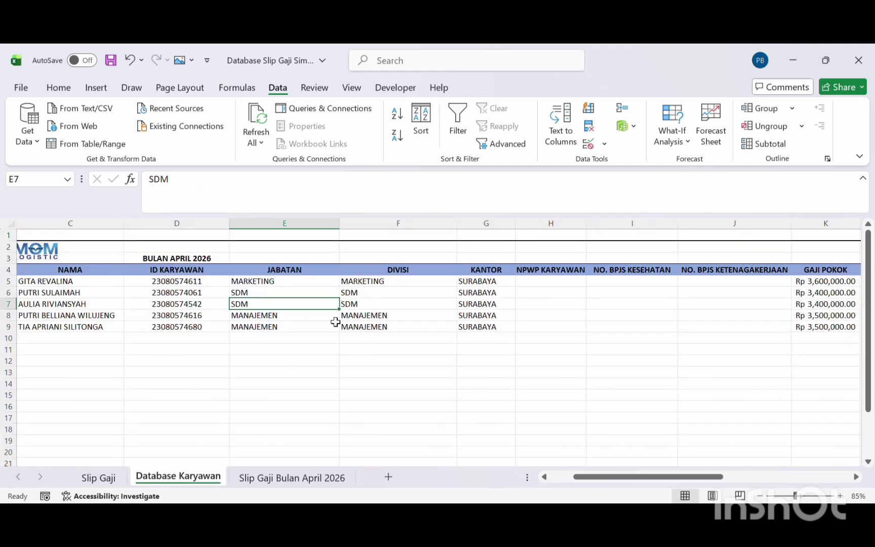
click(99, 478)
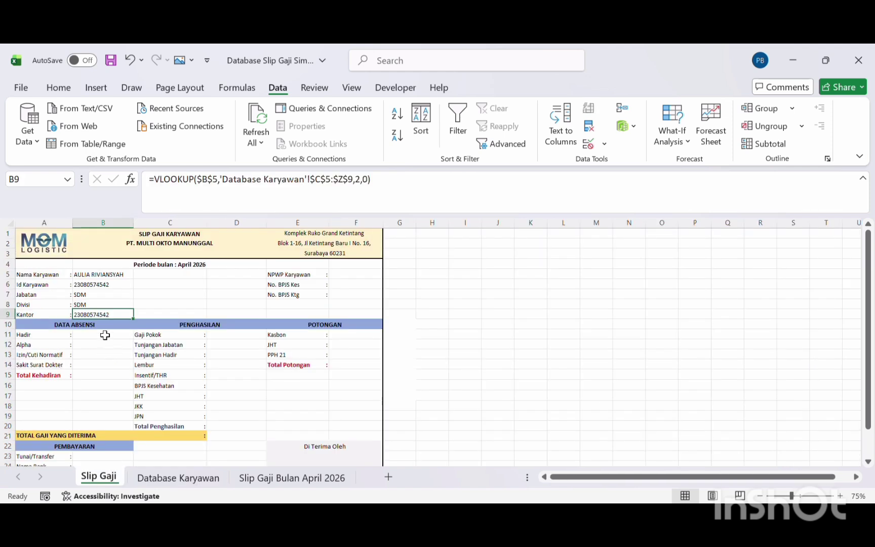
- Set the column index in the Kantor cell B9 VLOOKUP to 5 and confirm the formula
click(361, 183)
key(BackSpace)
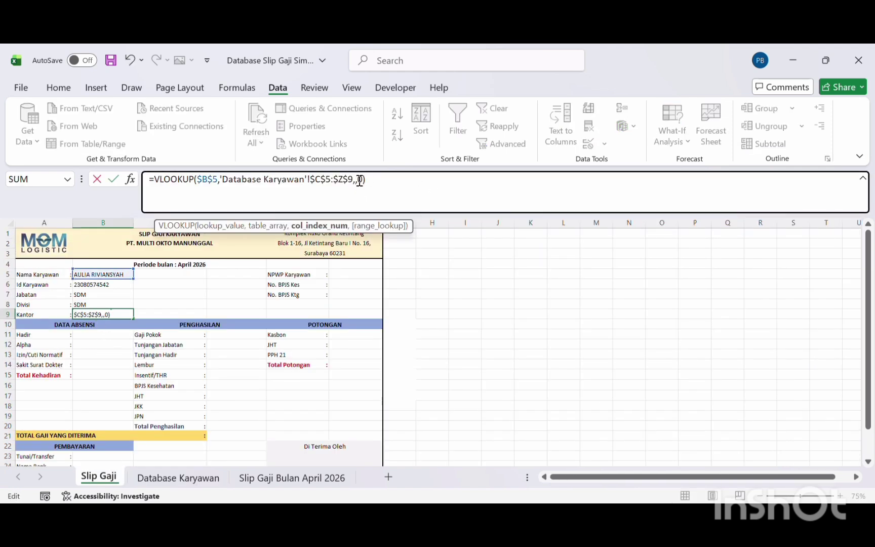
text(5)
key(Return)
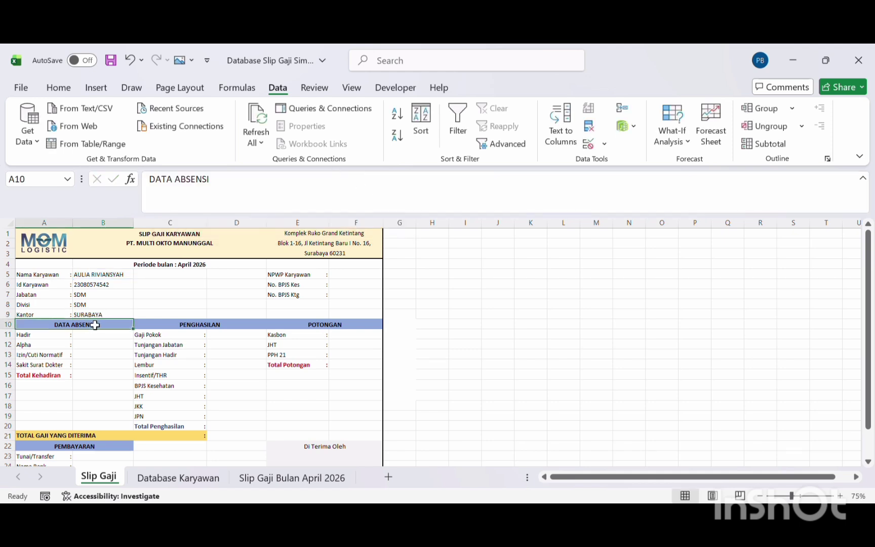
- Review the employee details retrieved in B5 to B9 and read the Kantor formula in B9
click(112, 277)
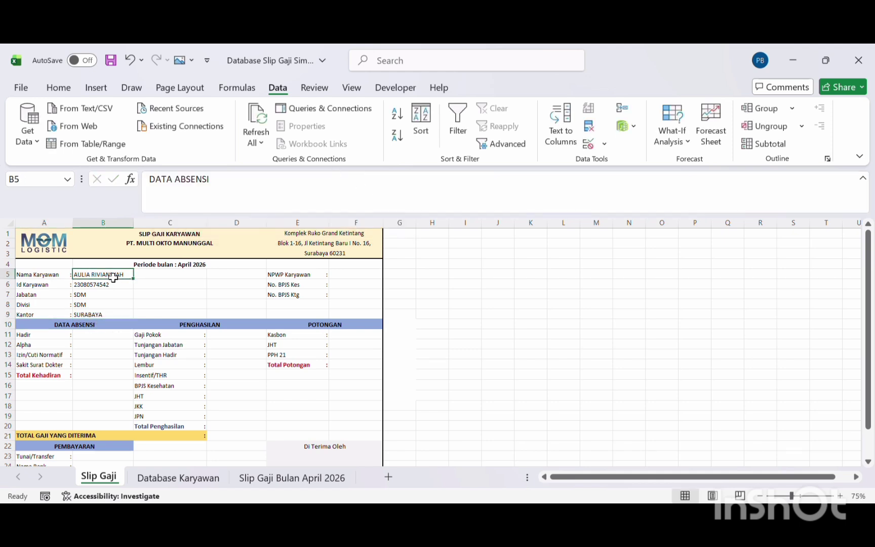
drag(112, 276, 125, 314)
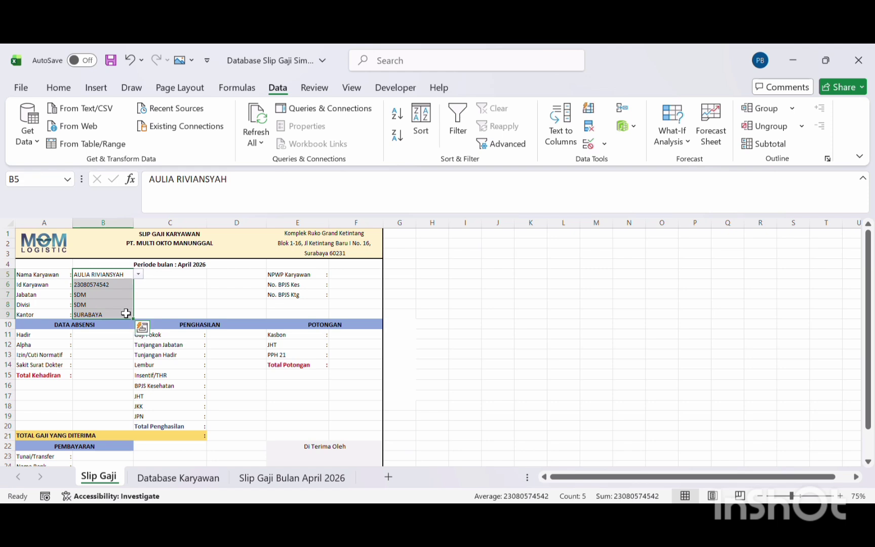
click(144, 313)
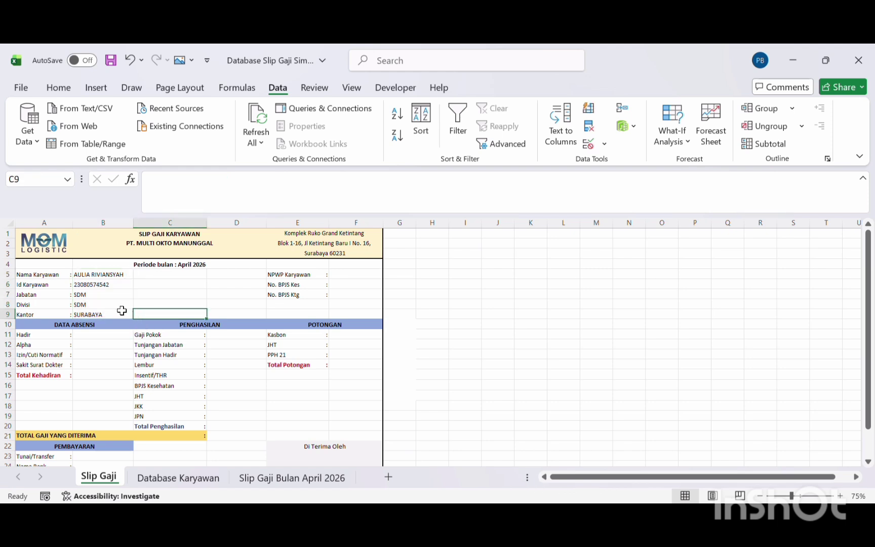
click(122, 312)
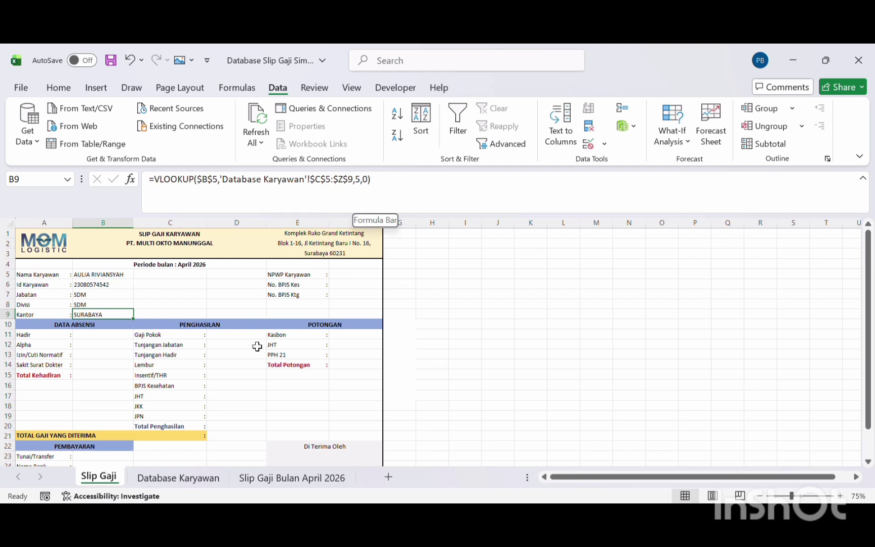
- Examine the payslip fields still needing formulas: NPWP and BPJS numbers, PENGHASILAN items, POTONGAN items, and Total Penghasilan in D20
click(353, 278)
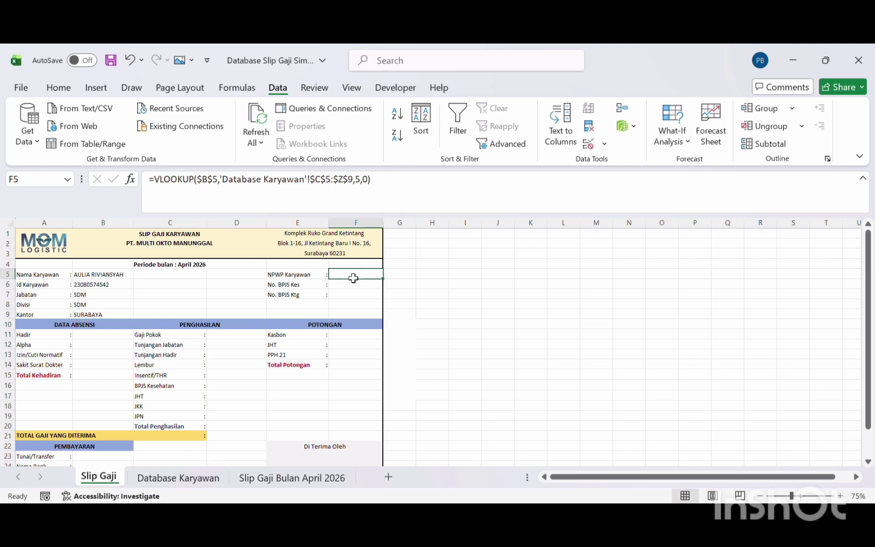
drag(353, 279, 359, 309)
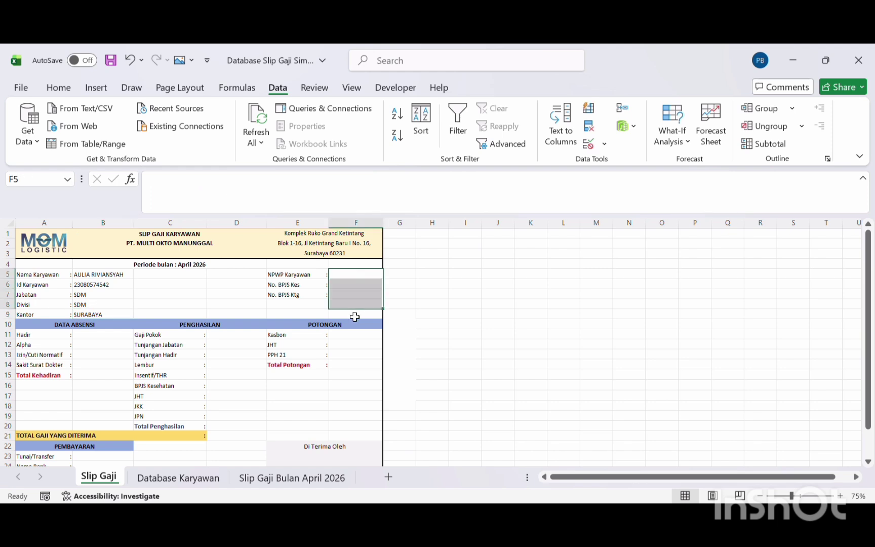
click(236, 333)
drag(234, 341, 229, 407)
drag(358, 329, 357, 365)
click(236, 395)
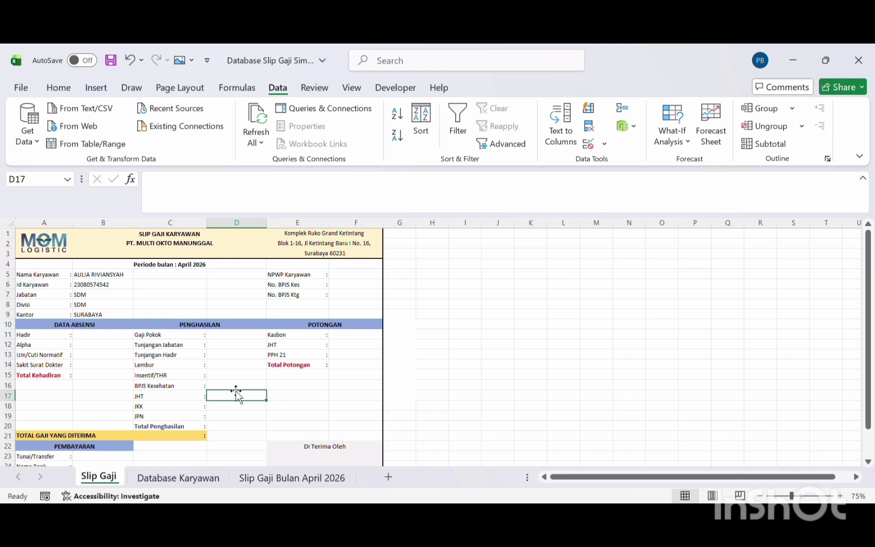
scroll(233, 387, down, 3)
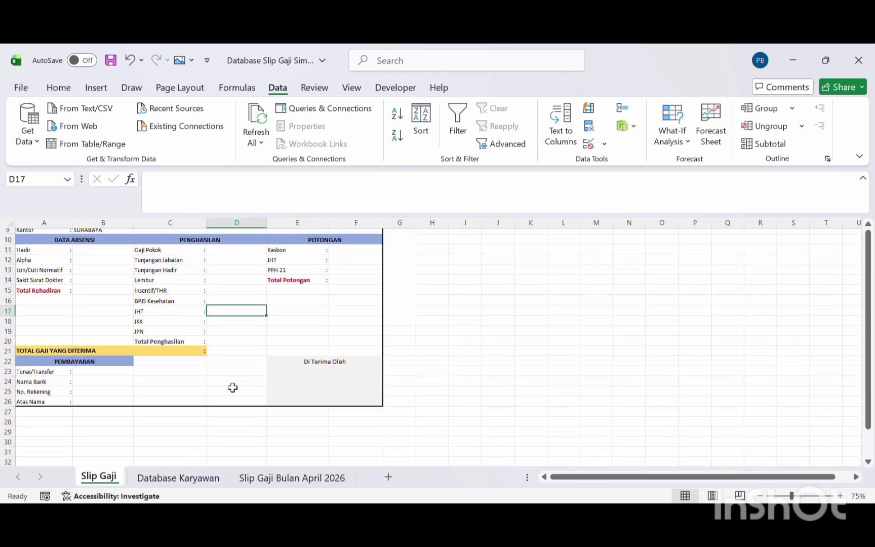
click(250, 347)
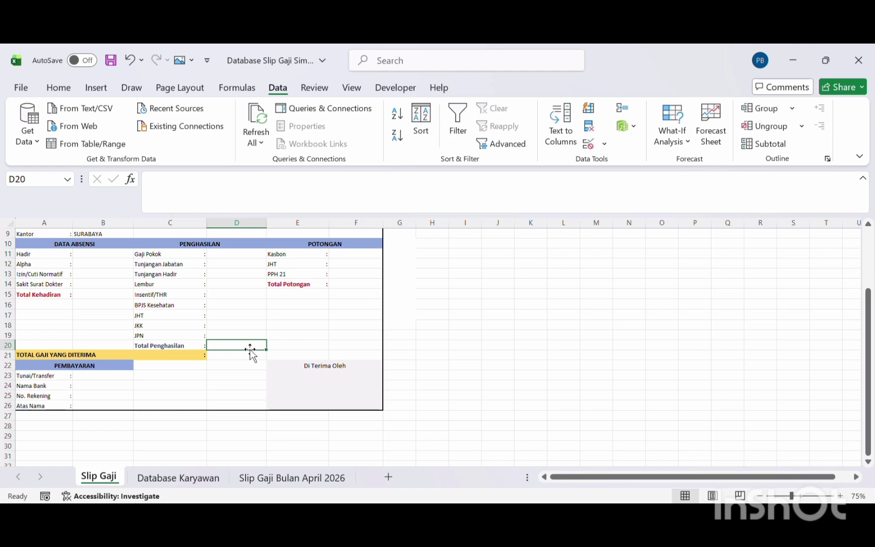
- Open the Slip Gaji Bulan April 2026 sheet and read the Total Penghasilan formula in D20 and the Total Potongan formula in F14
click(266, 476)
click(229, 406)
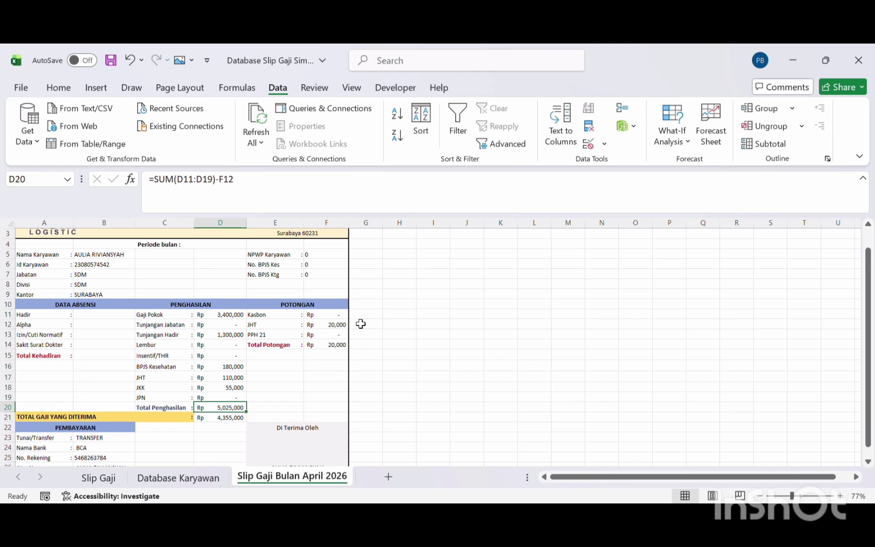
click(330, 348)
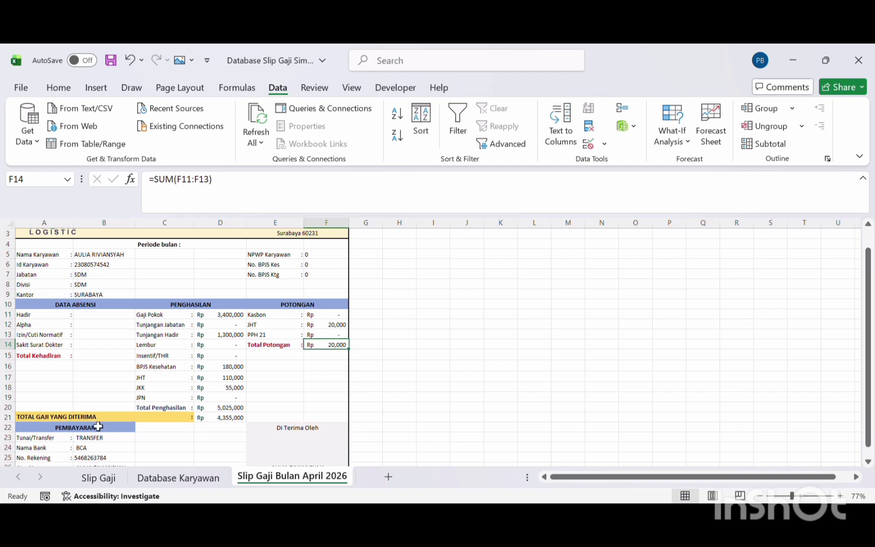
- Inspect the TOTAL GAJI YANG DITERIMA row and read its formula in D21
click(230, 424)
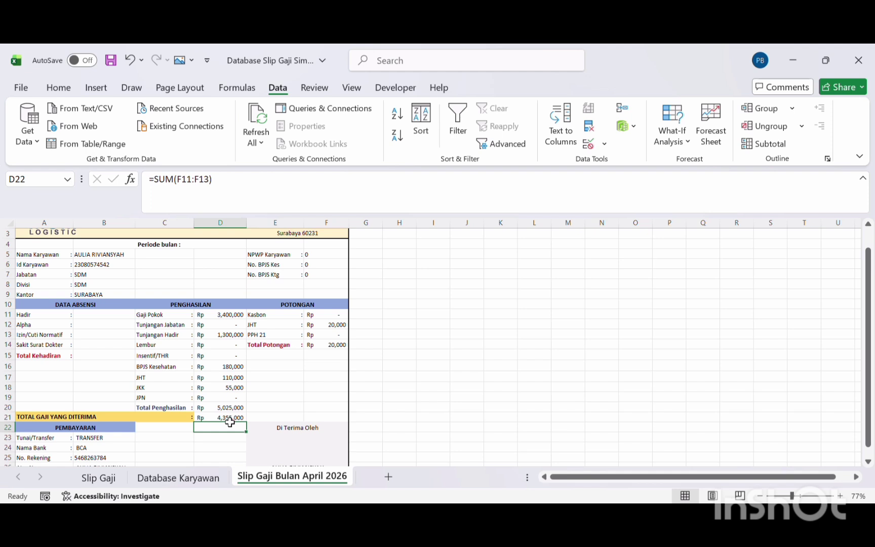
drag(229, 413, 59, 422)
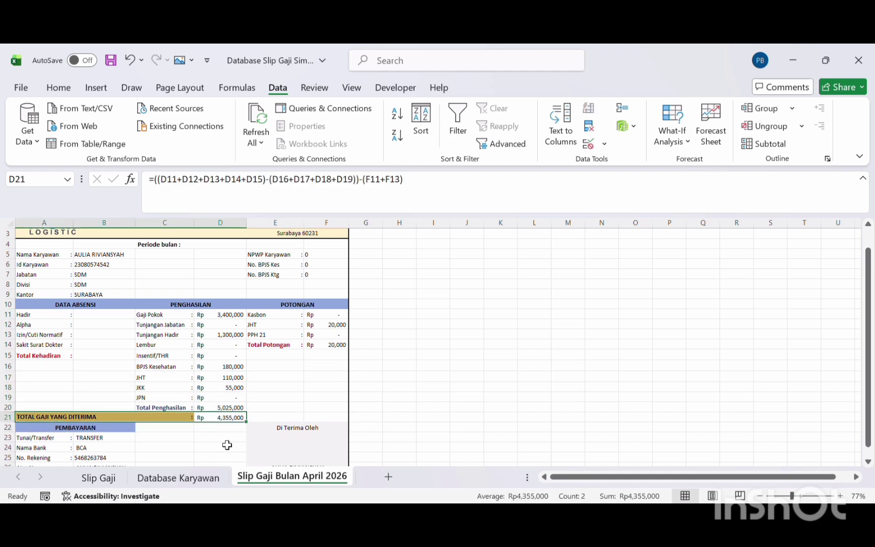
click(253, 417)
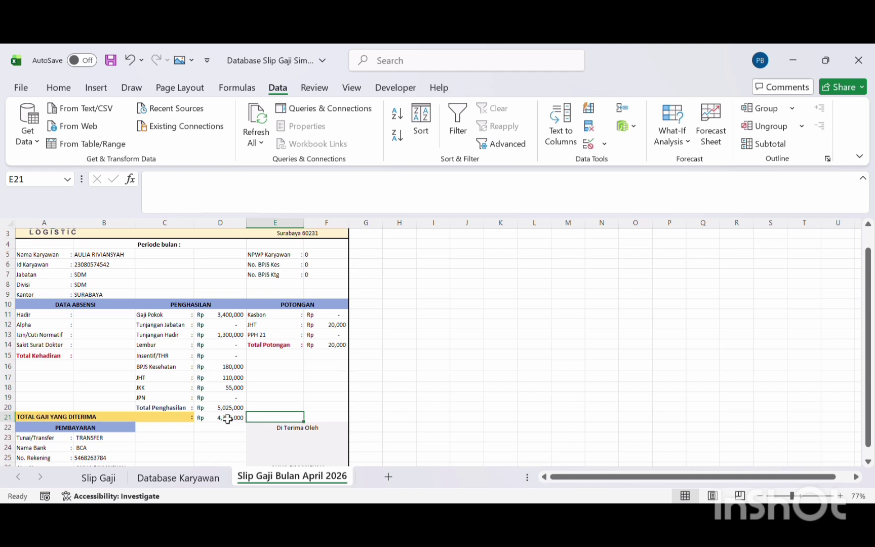
click(228, 416)
click(176, 413)
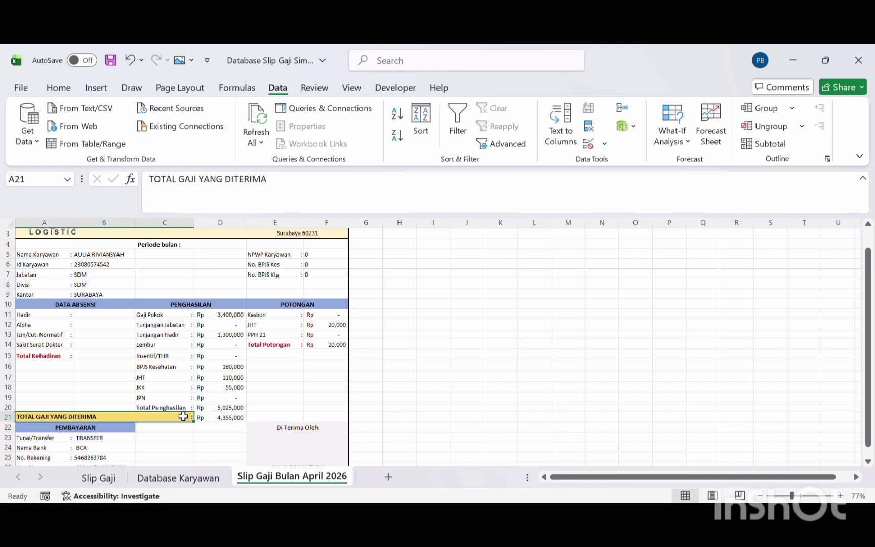
click(215, 418)
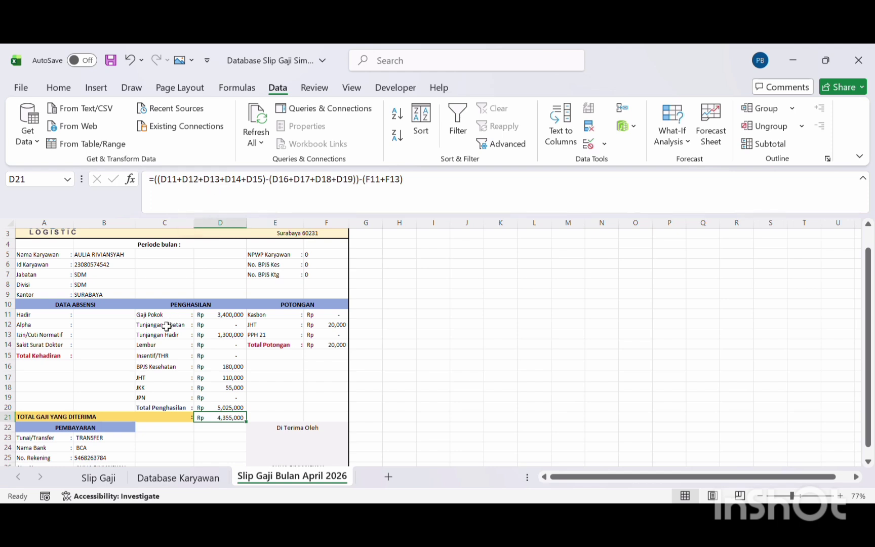
- Match the Tunjangan Jabatan, Tunjangan Hadir, Lembur and BPJS Kesehatan items with the cells used in the D21 formula
click(166, 326)
click(167, 336)
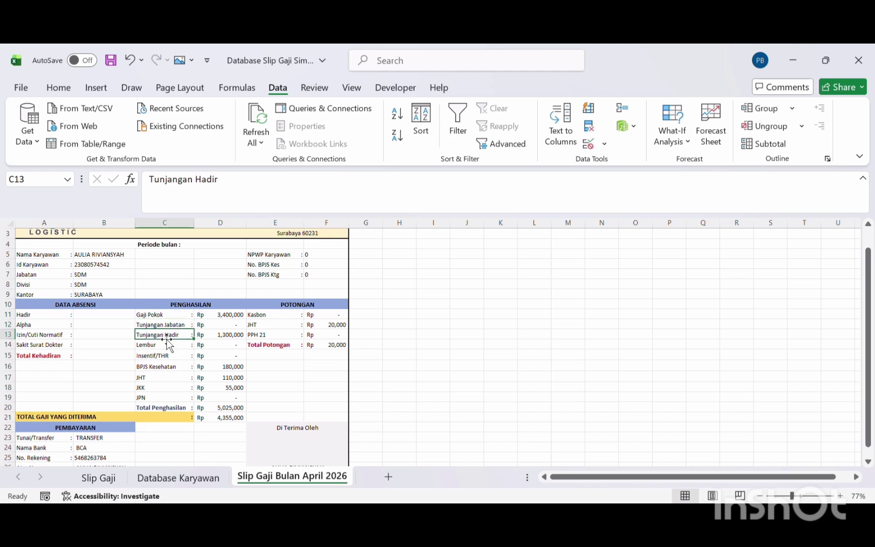
click(167, 345)
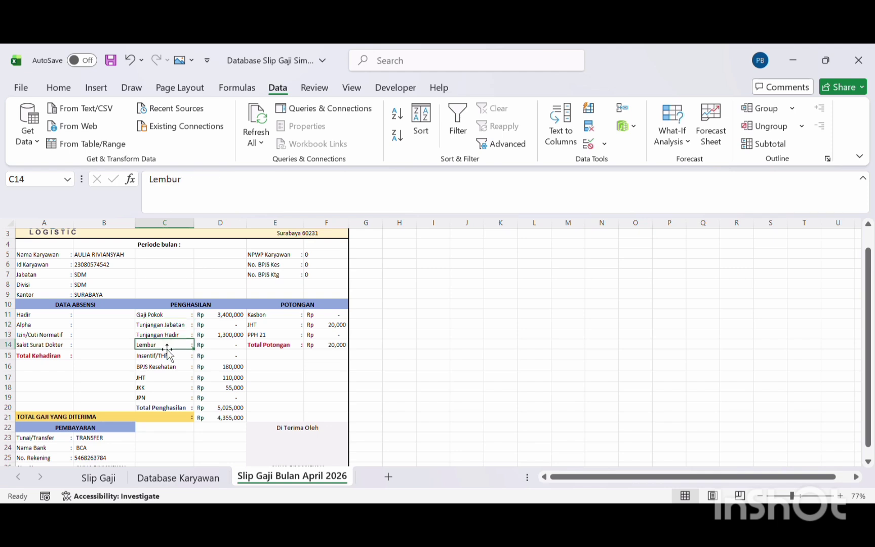
click(168, 365)
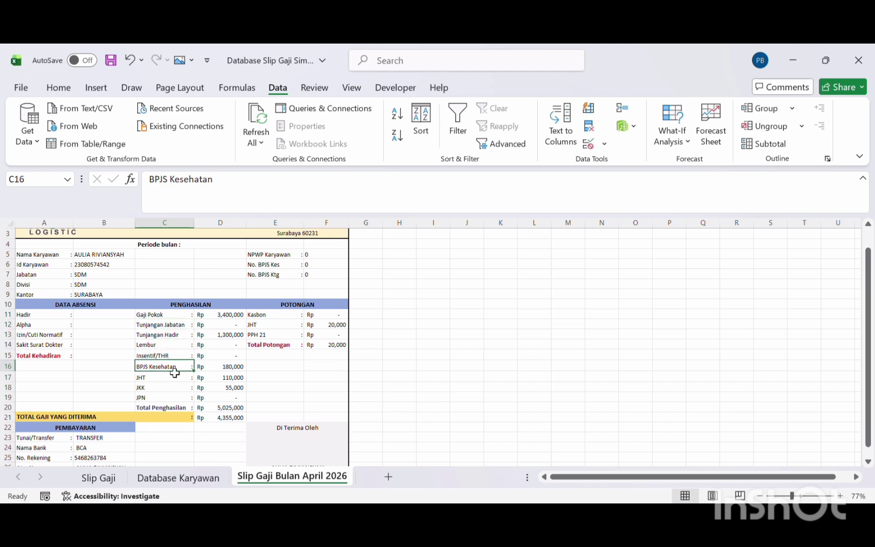
click(213, 417)
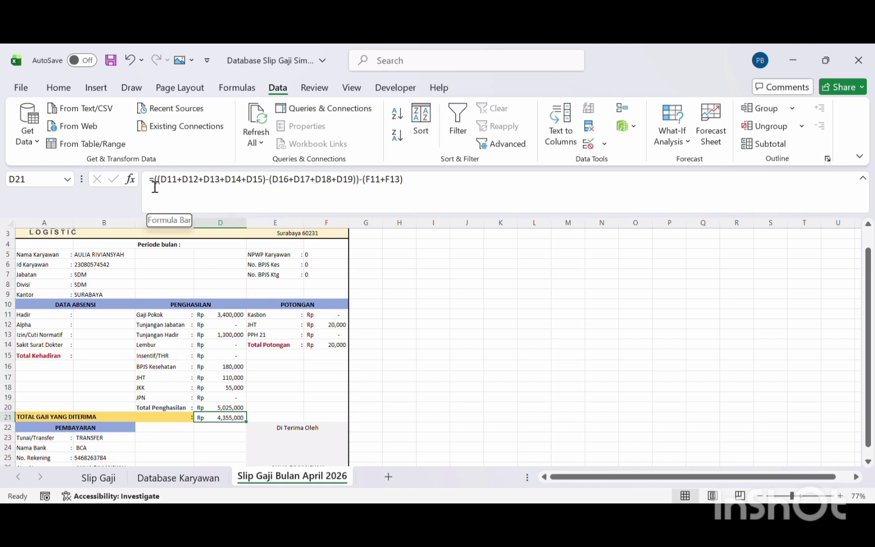
- Highlight the ((D11+D12+D13+D14+D15)-(D16+D17+D18+D19)) part of the D21 formula, trace its cells, and keep the formula as it is
drag(156, 181, 361, 201)
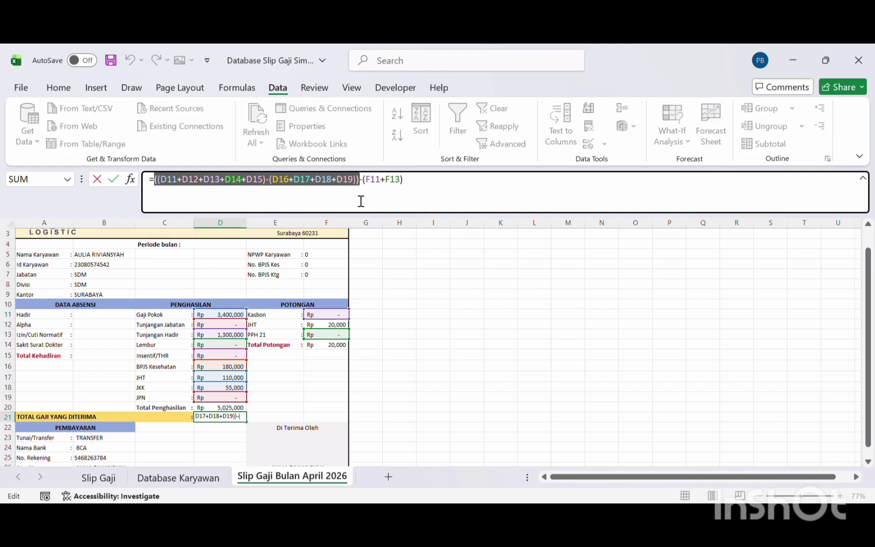
click(409, 183)
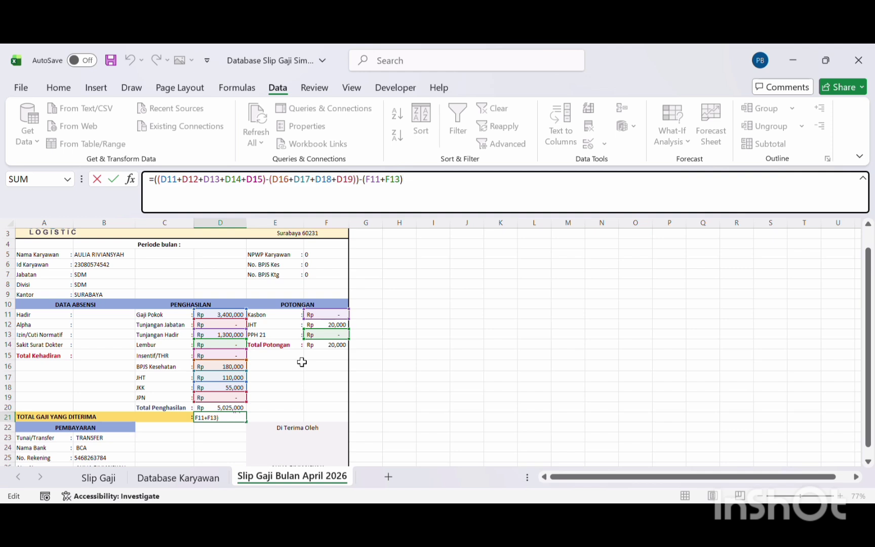
key(Return)
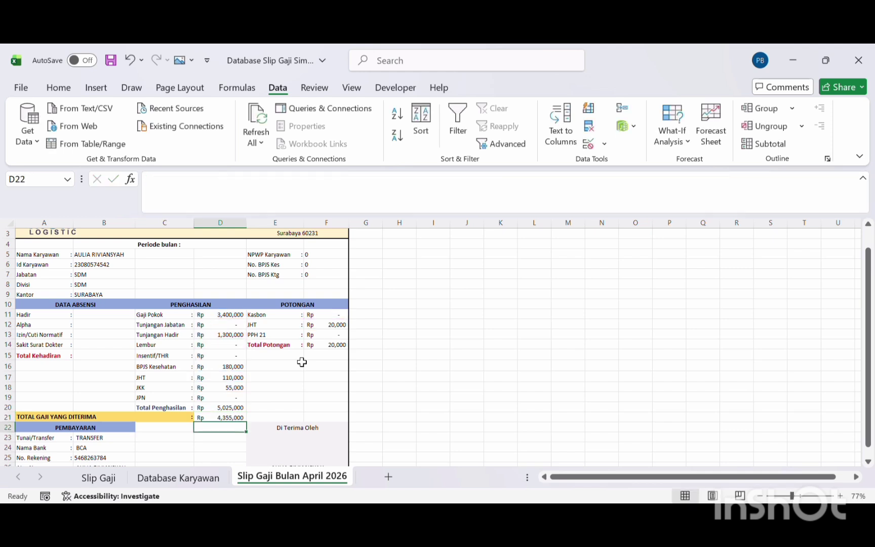
- Compare the JHT VLOOKUP under POTONGAN in F12 with the JHT VLOOKUP under PENGHASILAN in D17, checking which one the D21 formula uses
click(234, 417)
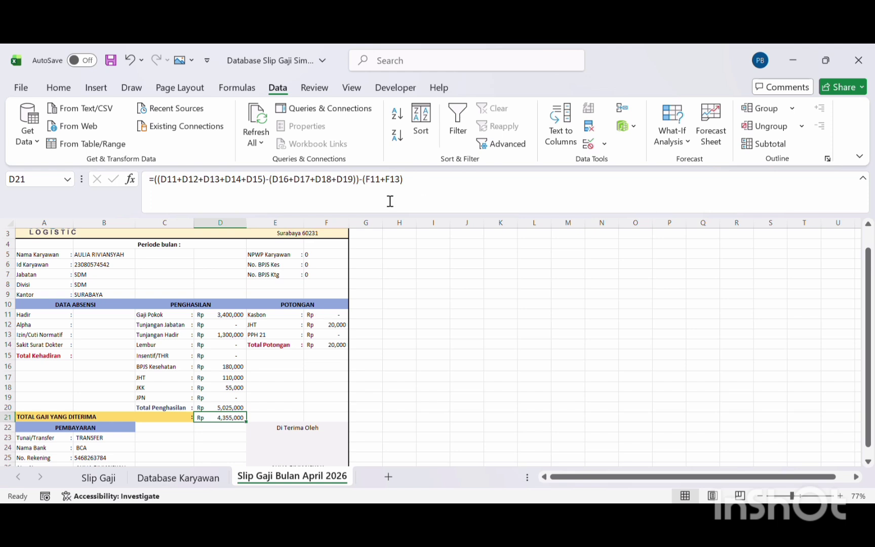
click(330, 323)
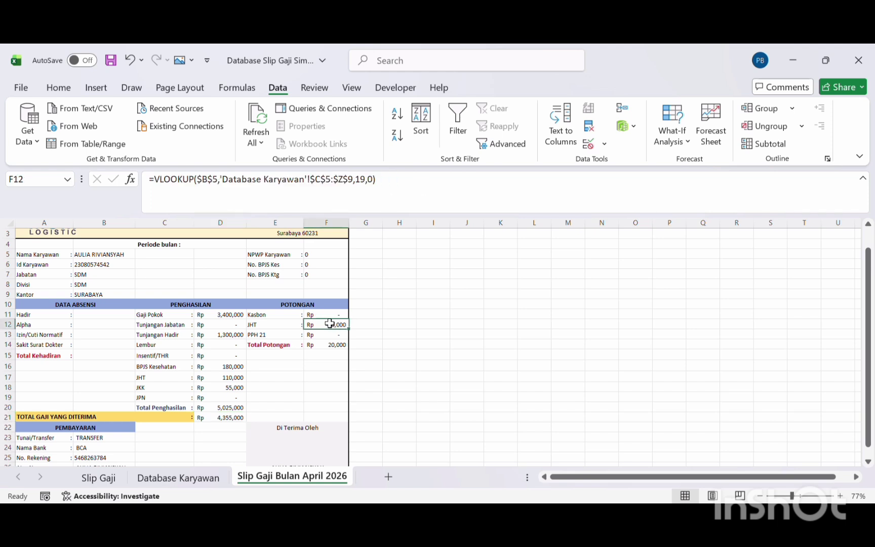
drag(283, 325, 183, 375)
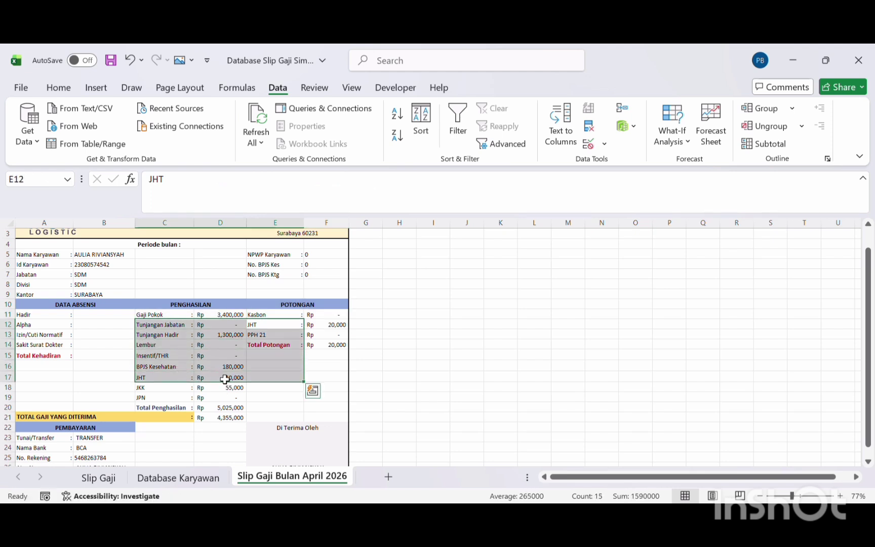
click(224, 379)
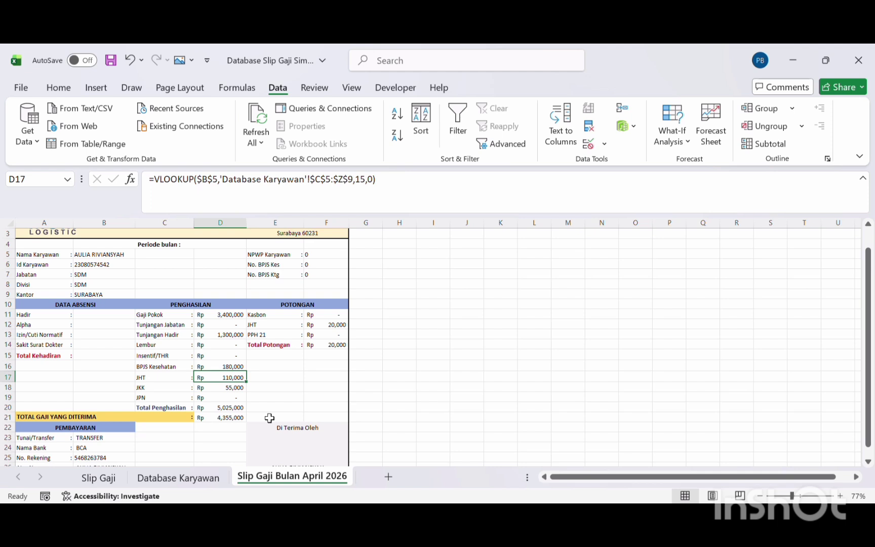
click(325, 327)
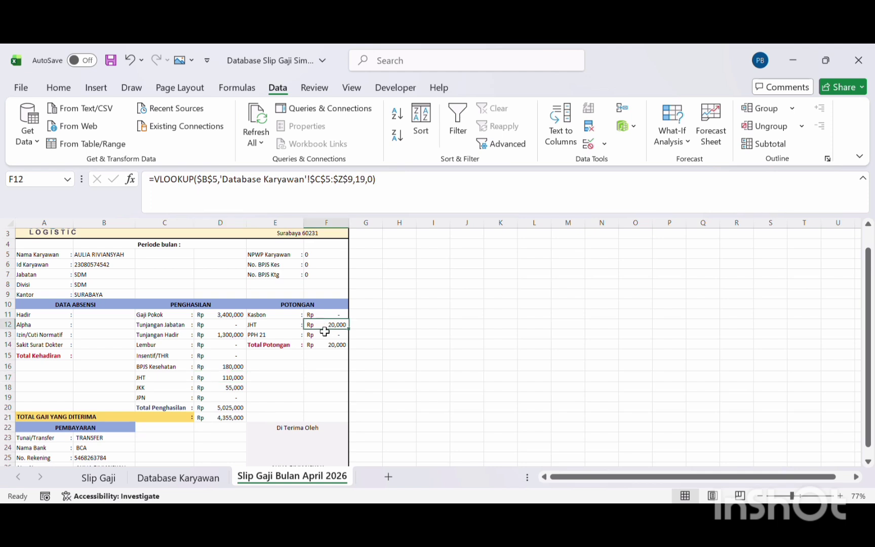
click(360, 363)
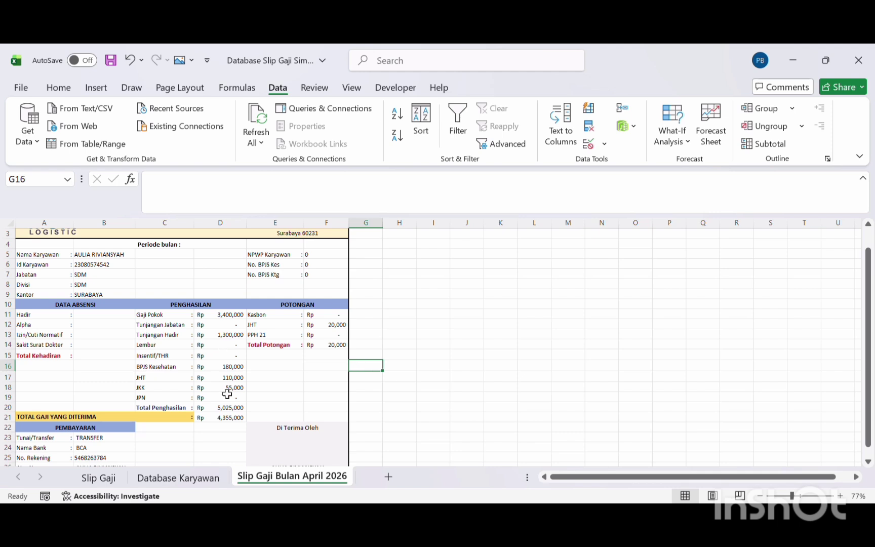
- Trace all cells referenced by the complete TOTAL GAJI YANG DITERIMA formula in D21, including F11+F13, without changing it
click(230, 417)
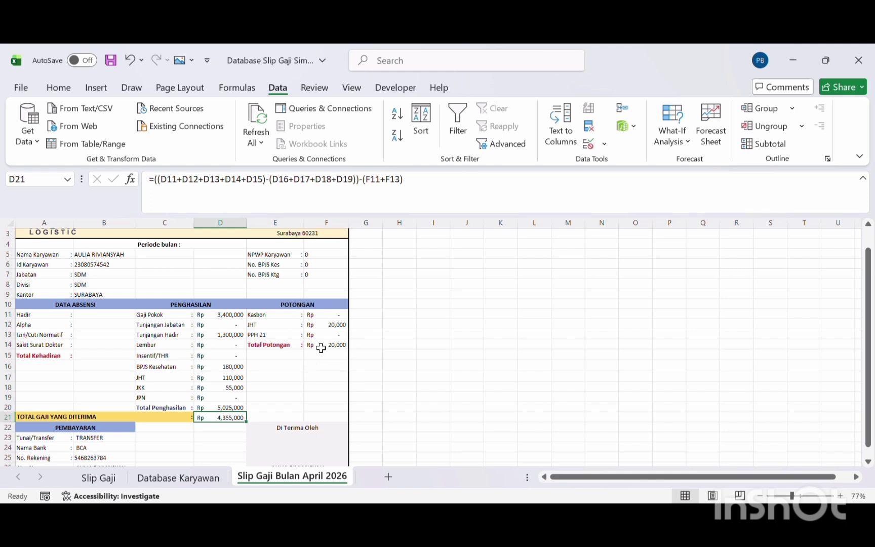
click(406, 180)
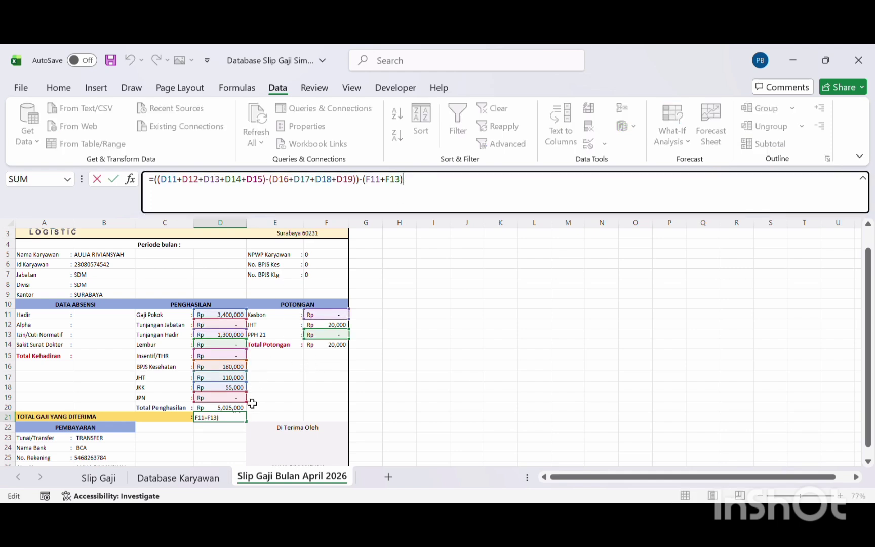
key(Return)
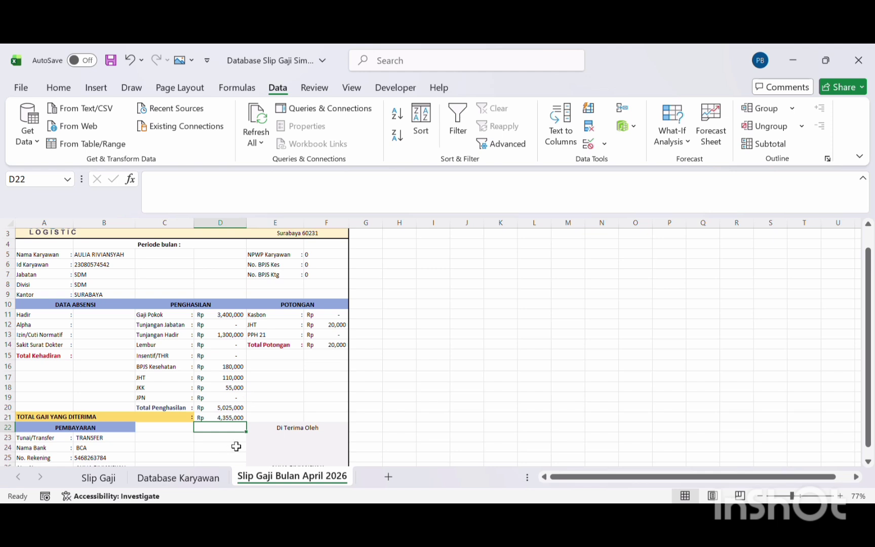
click(219, 417)
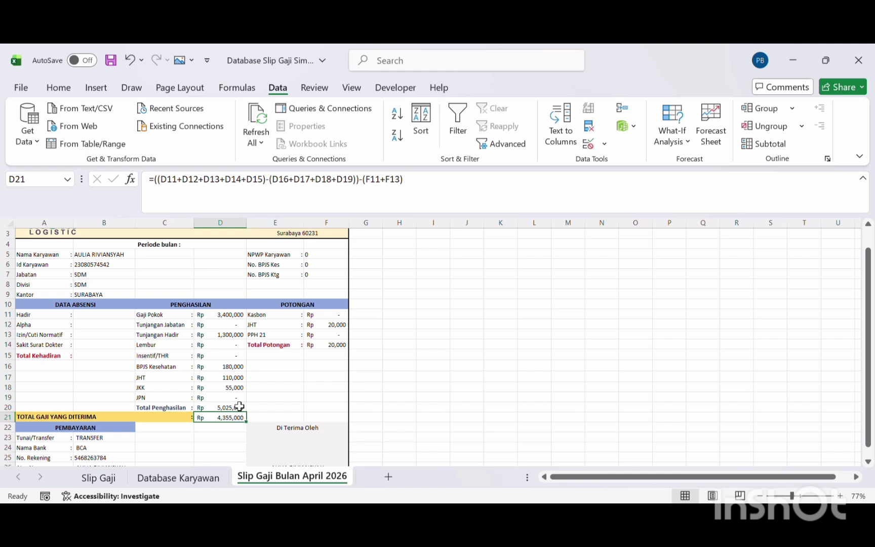
- Inspect the formulas behind Total Penghasilan, TOTAL GAJI YANG DITERIMA and the four PEMBAYARAN fields in B23 to B26
click(235, 406)
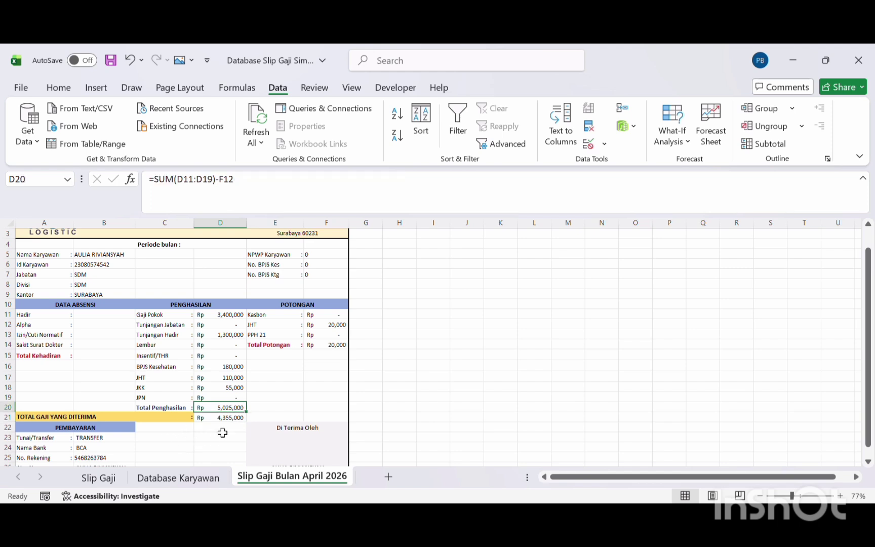
click(237, 417)
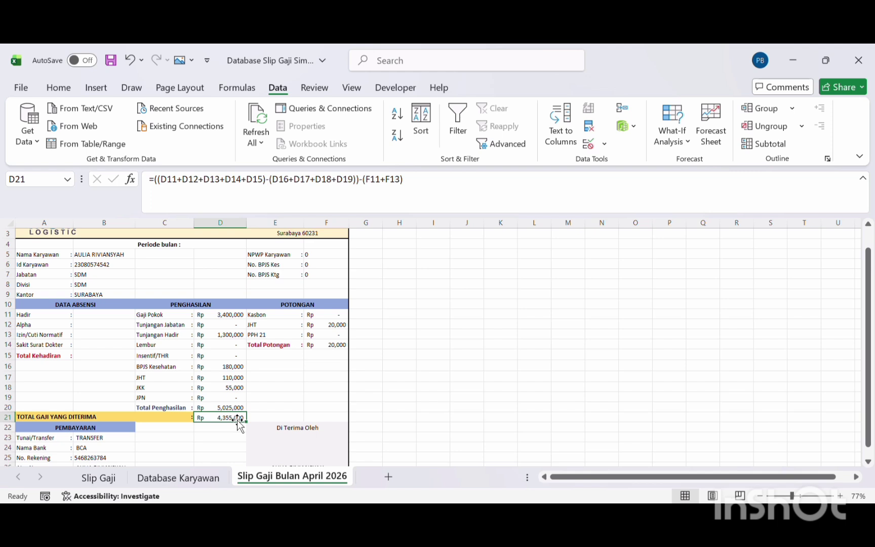
scroll(238, 420, down, 2)
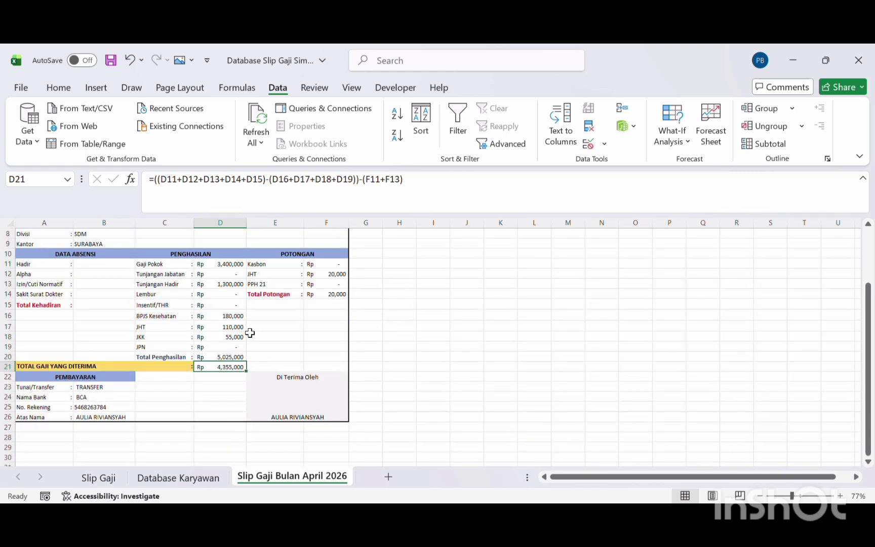
click(89, 393)
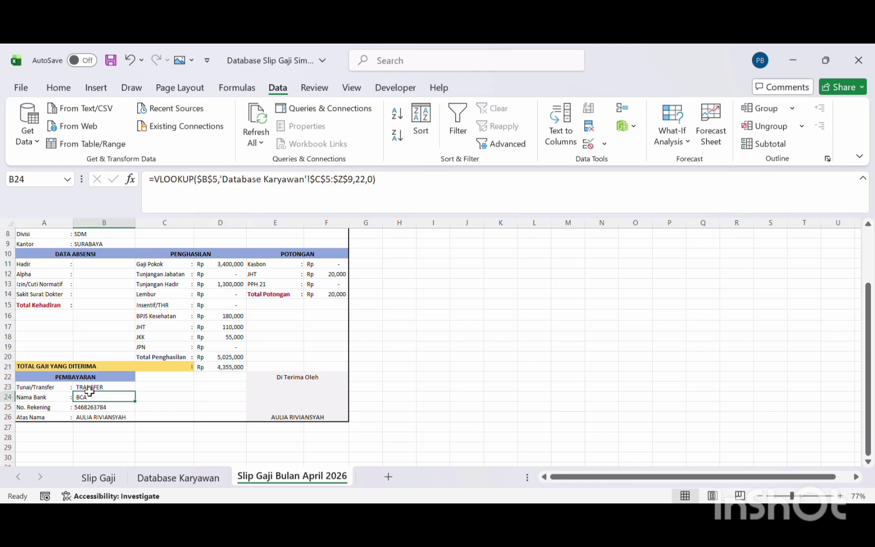
click(105, 388)
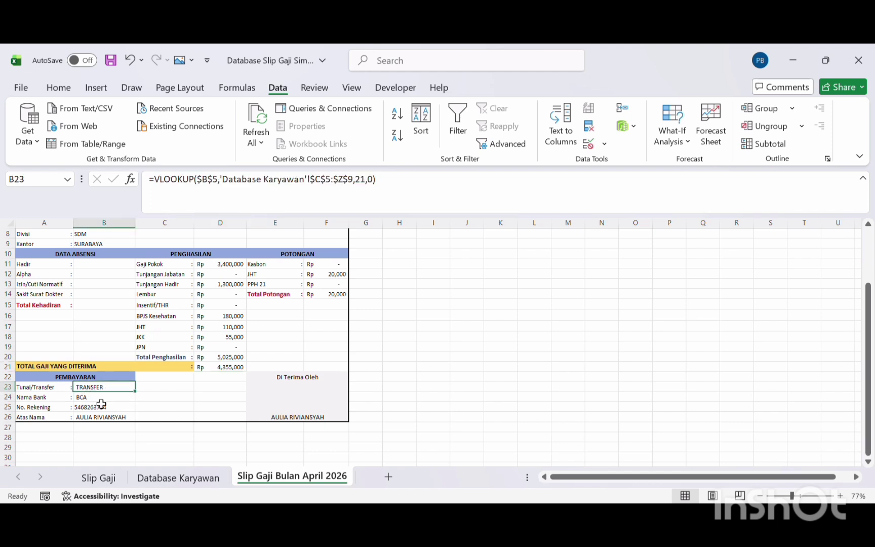
click(101, 398)
click(103, 407)
click(103, 415)
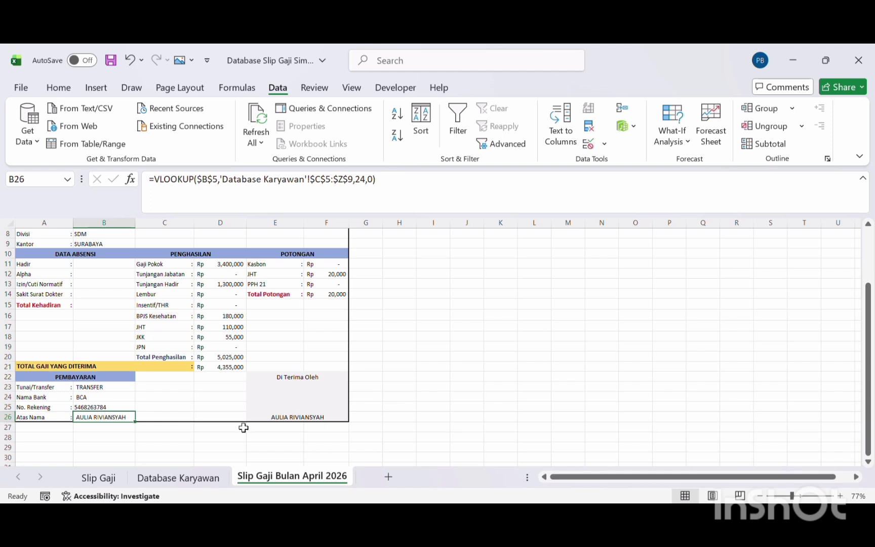
- Examine the VLOOKUP that fills the recipient's name under Di Terima Oleh in E26, and keep the formula as it is
click(288, 417)
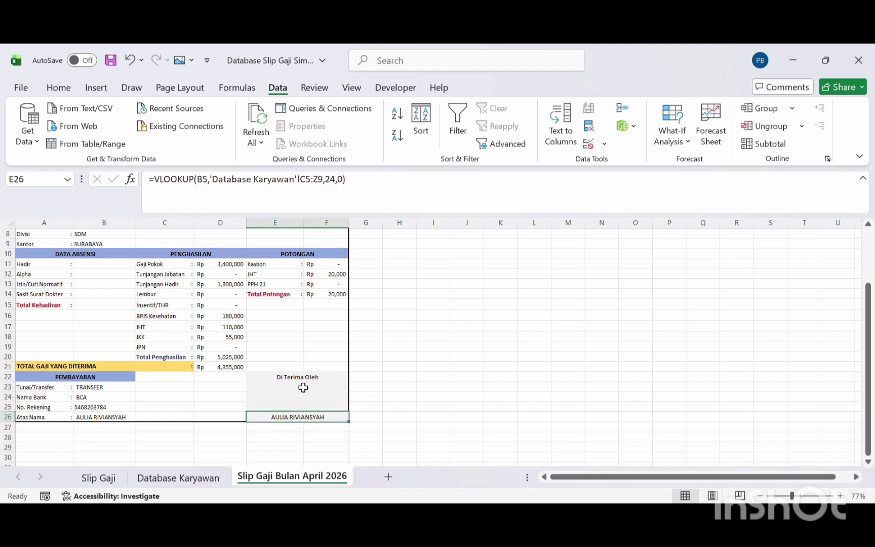
drag(356, 180, 306, 173)
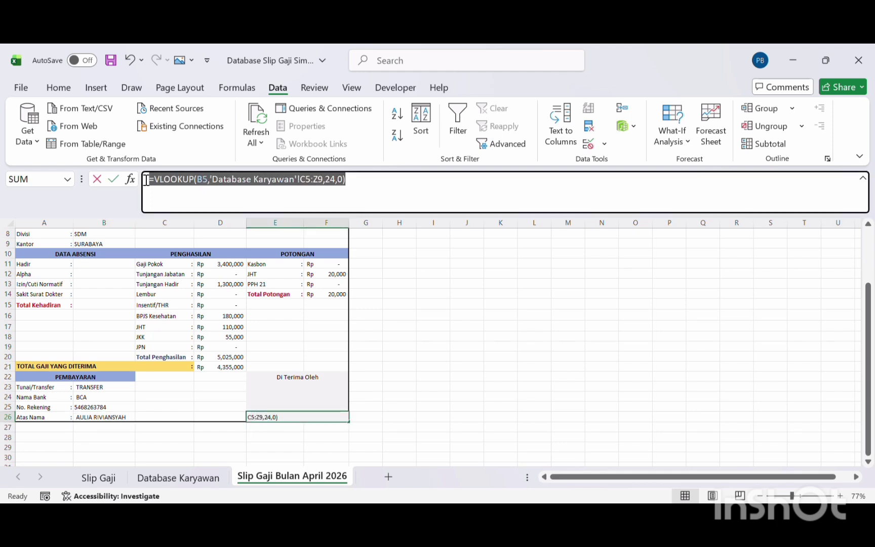
click(365, 193)
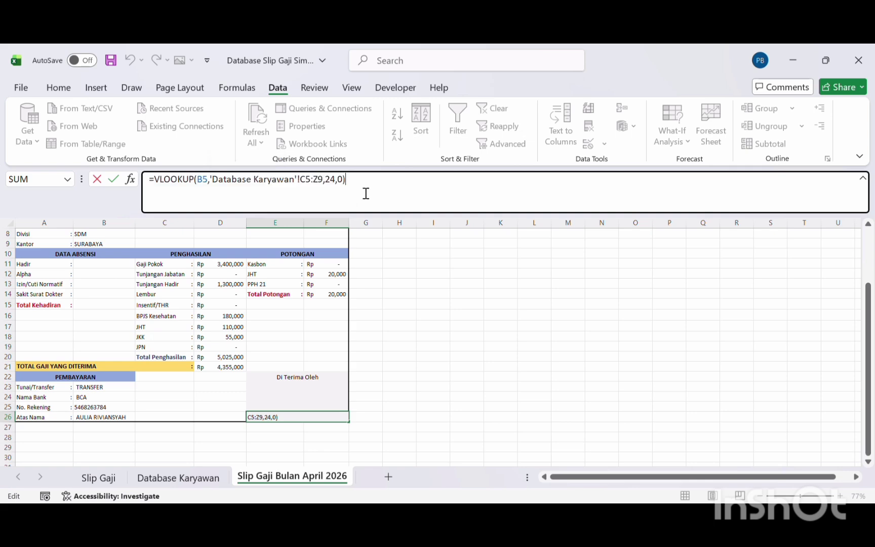
key(Return)
- Look over the completed April 2026 slip and compare it with the template on the Slip Gaji sheet
scroll(283, 306, up, 3)
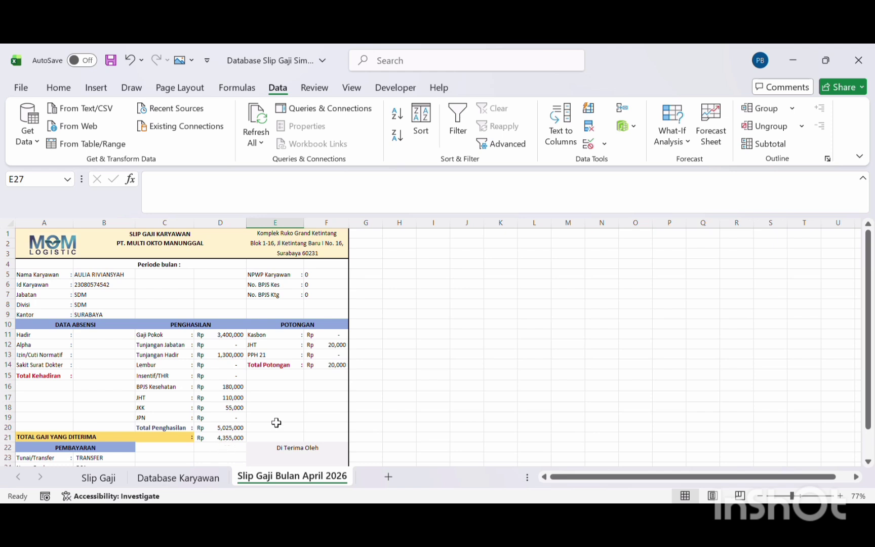
scroll(276, 422, down, 2)
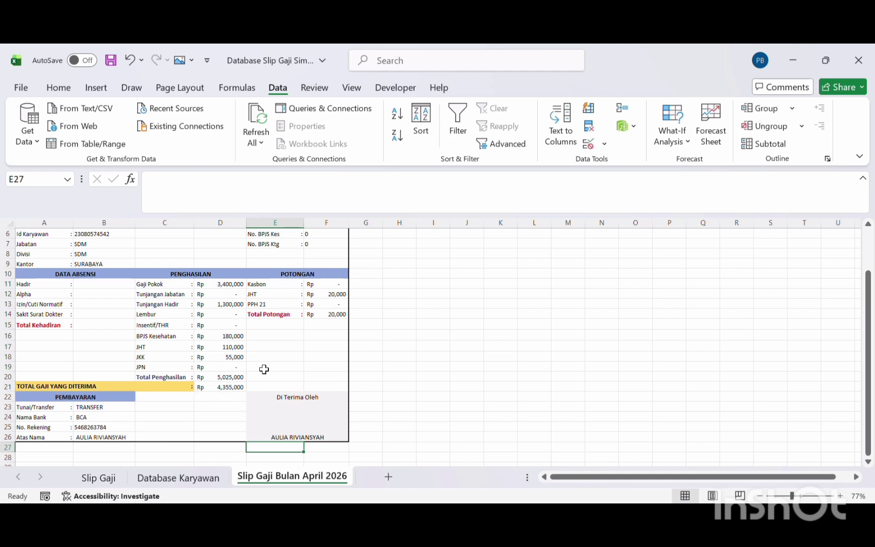
scroll(185, 299, up, 2)
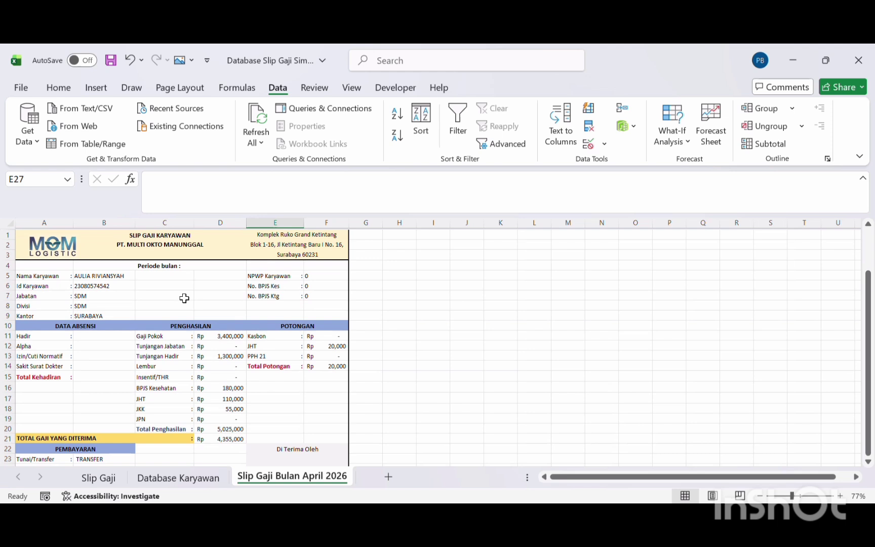
click(99, 476)
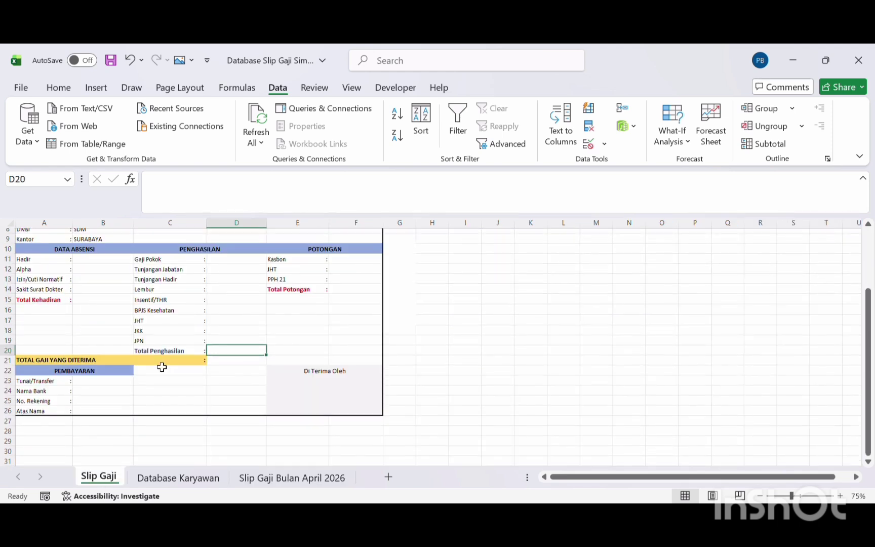
scroll(162, 366, up, 3)
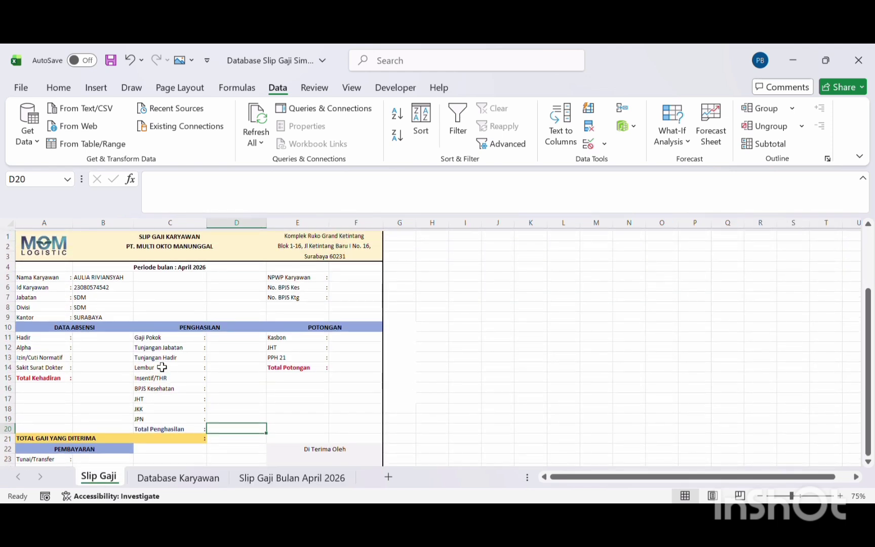
scroll(175, 364, down, 1)
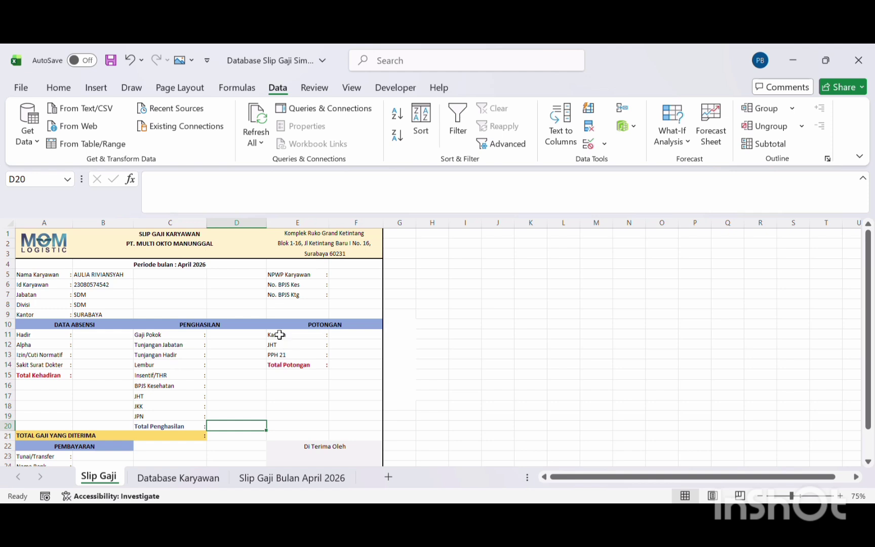
- On the Slip Gaji Bulan April 2026 sheet, shift the MOM Logistic logo slightly left within the slip header
click(243, 478)
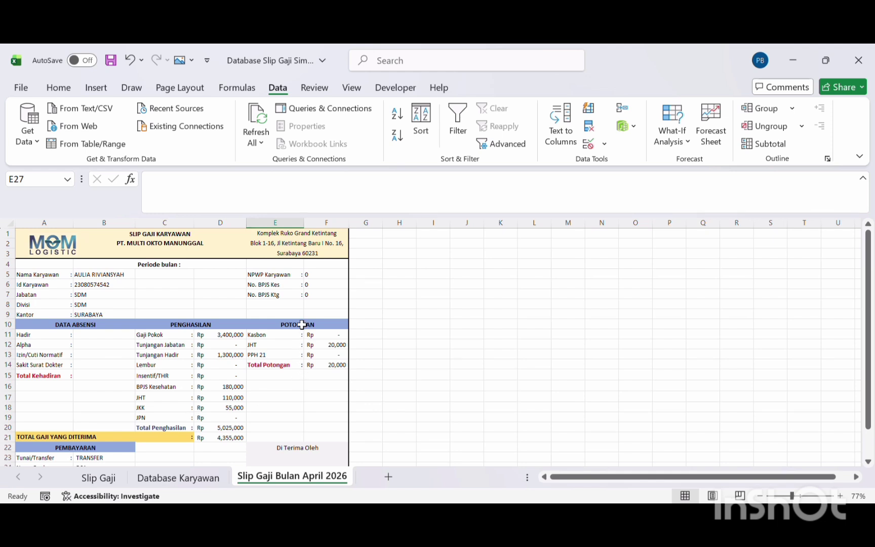
click(61, 241)
drag(61, 241, 50, 240)
click(398, 293)
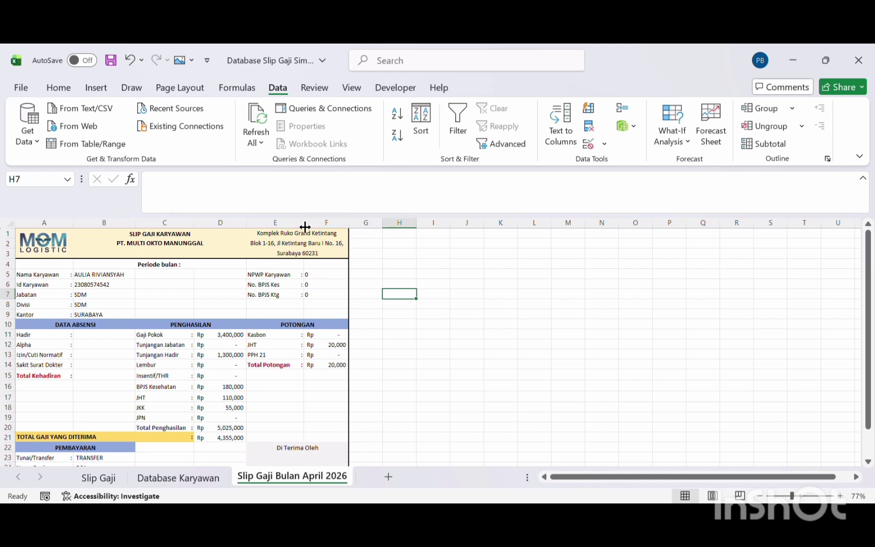
- Check the slip's title and company name cells, and complete the period line in B4 as "Periode bulan : April 2026"
click(209, 247)
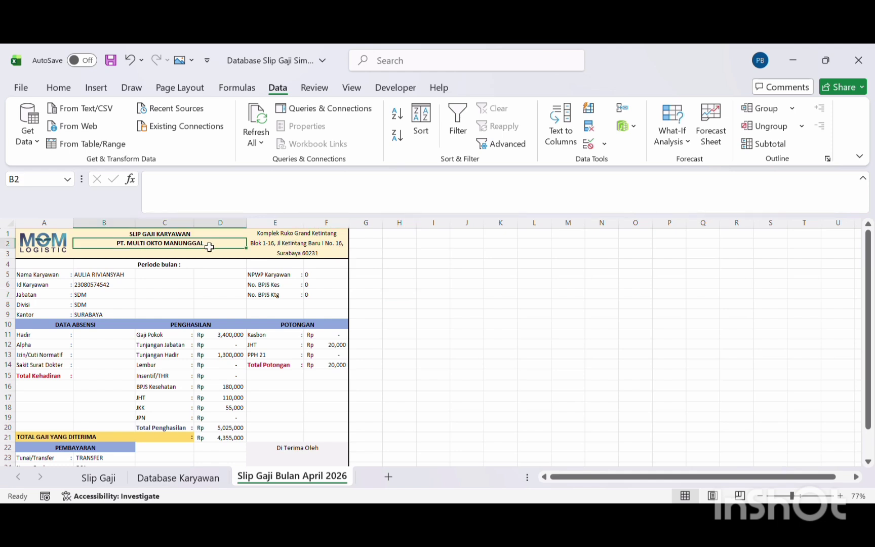
click(201, 234)
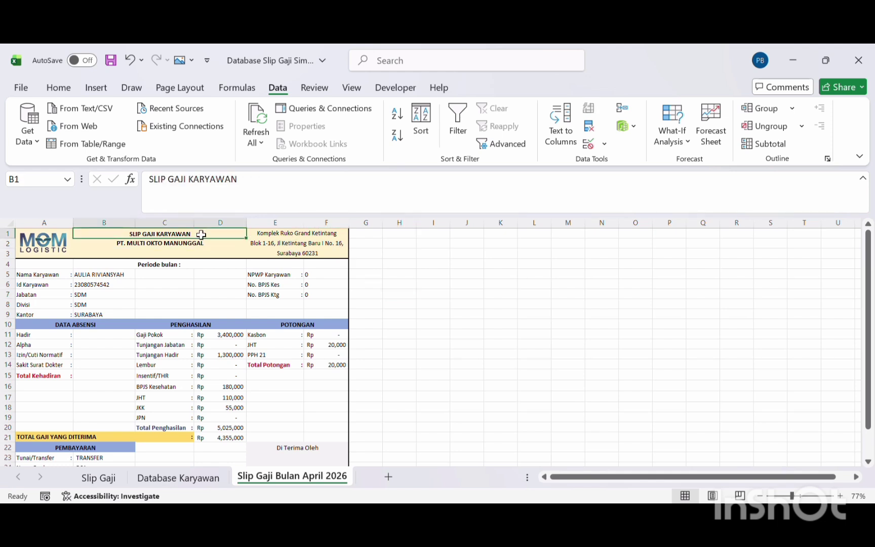
click(208, 248)
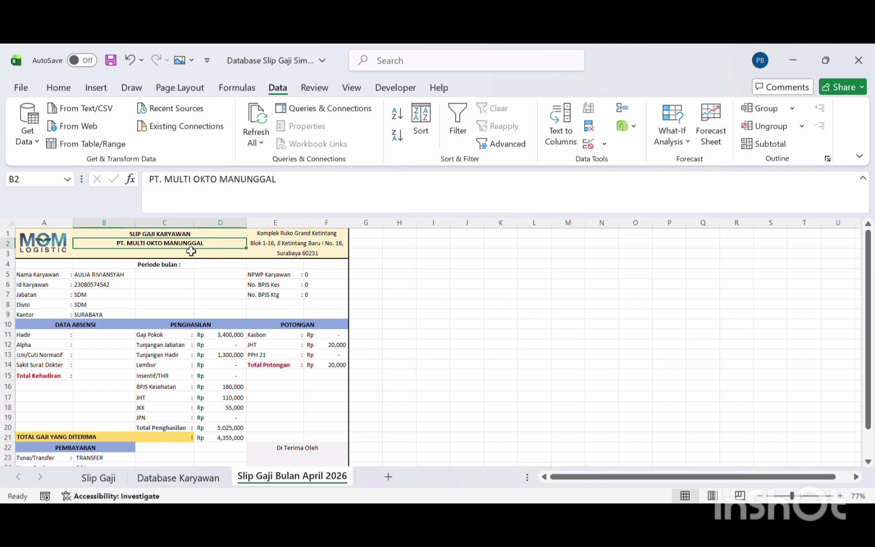
click(161, 268)
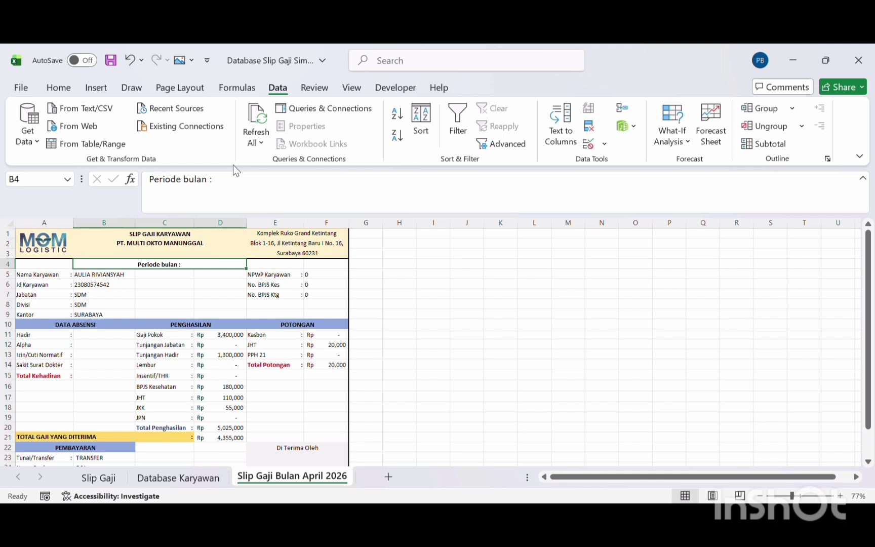
click(227, 180)
text(A)
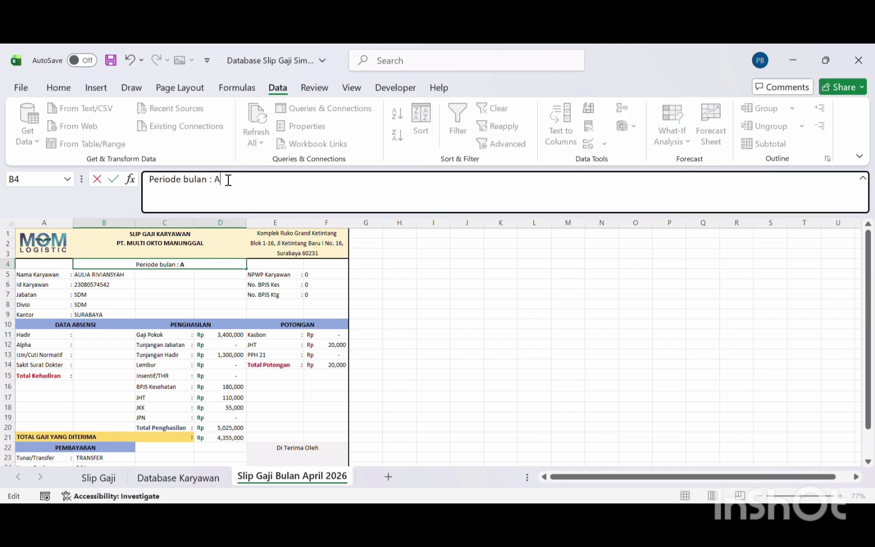
text(pril 2026)
key(Return)
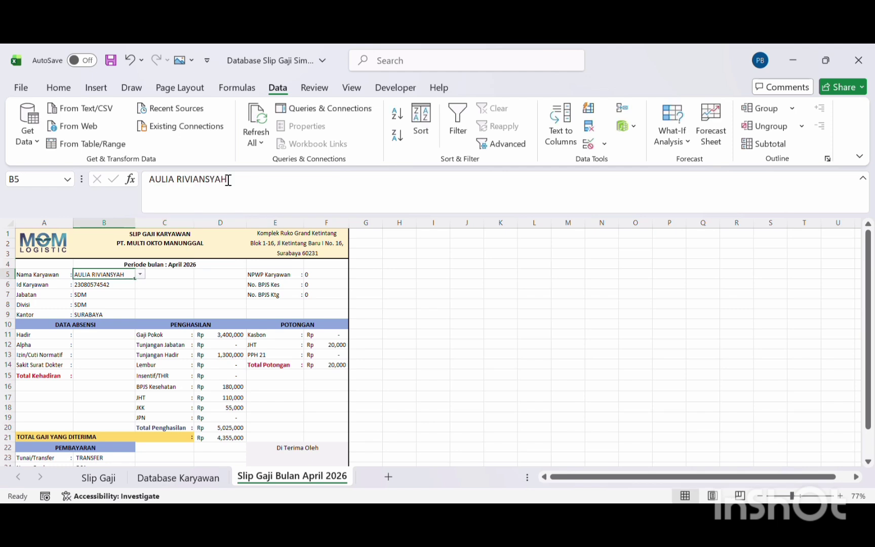
- Review the slip's BPJS Kesehatan, Tunjangan Hadir, Total Potongan and JHT deduction formulas, plus the recipient's name lookup in E26
click(219, 382)
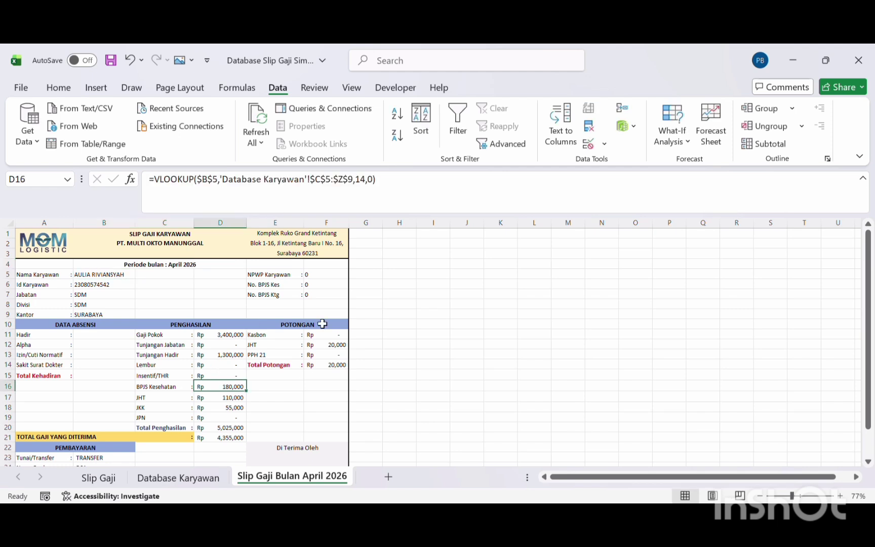
click(230, 351)
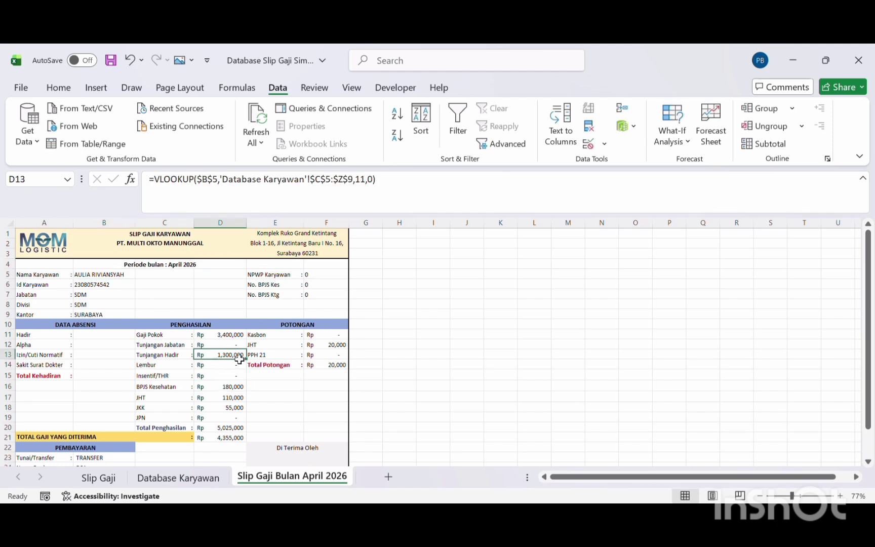
click(336, 365)
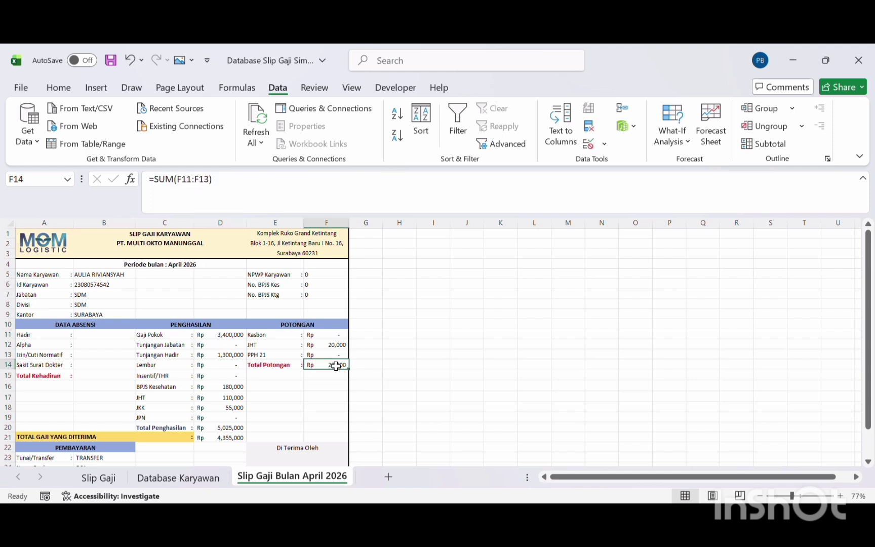
click(306, 345)
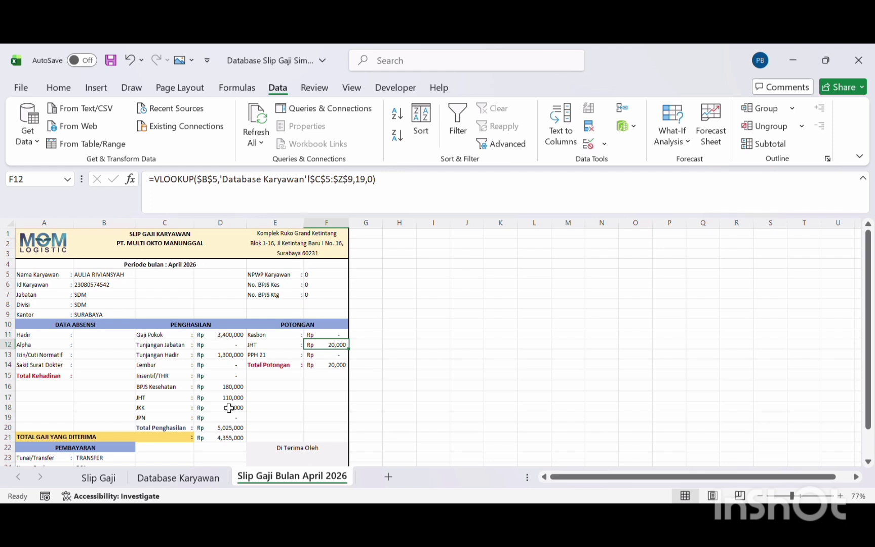
scroll(286, 418, down, 4)
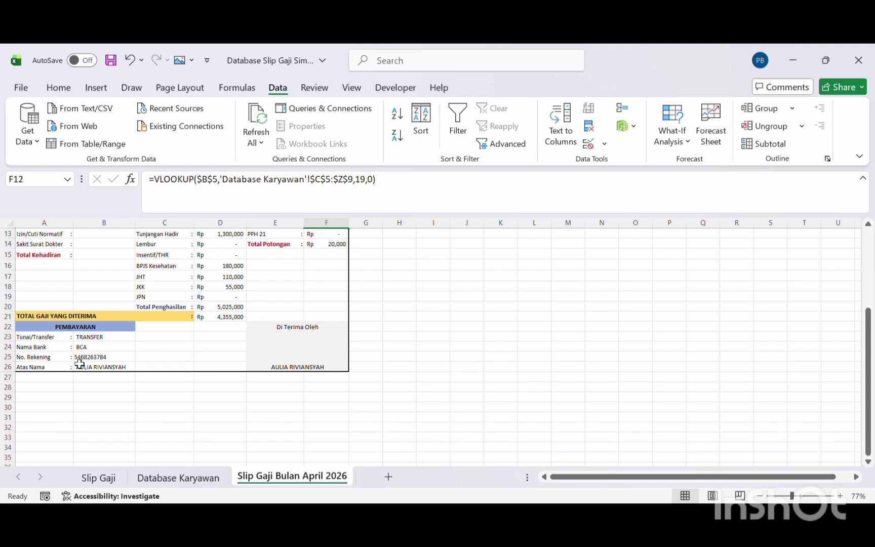
click(327, 369)
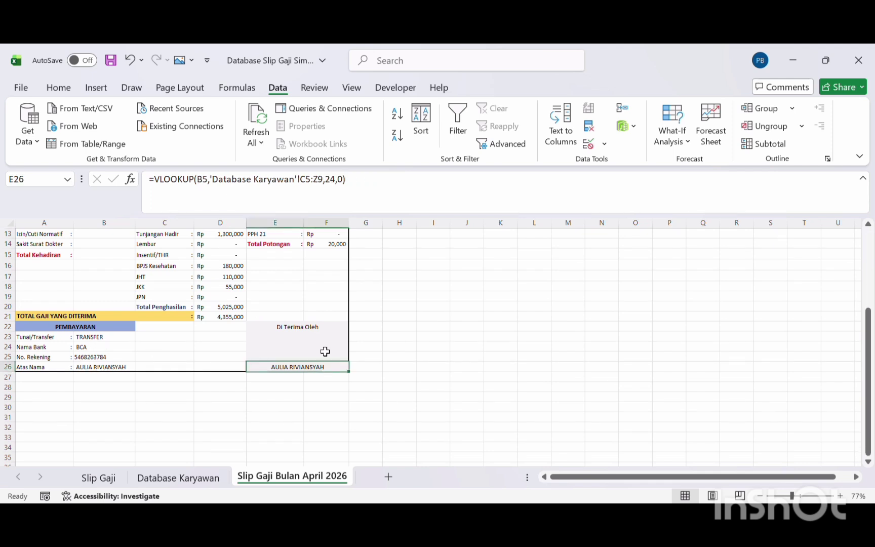
scroll(327, 369, up, 4)
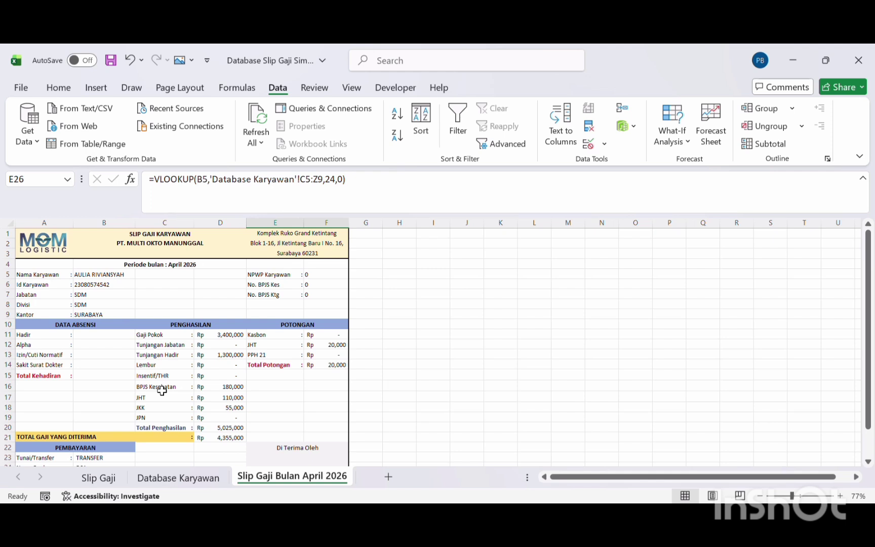
scroll(162, 391, down, 1)
scroll(162, 390, up, 1)
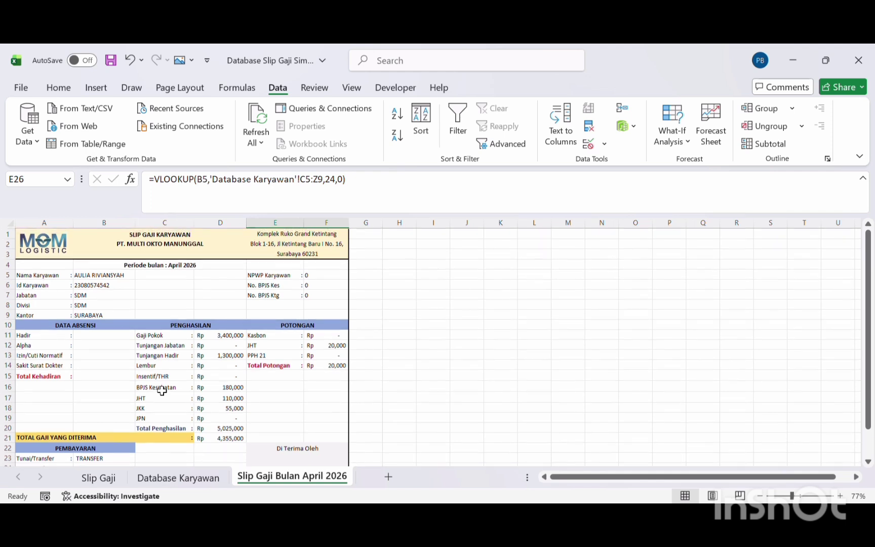
- Open the print preview of the April 2026 slip, enlarge it to check the layout, and return to the full-page view
click(129, 272)
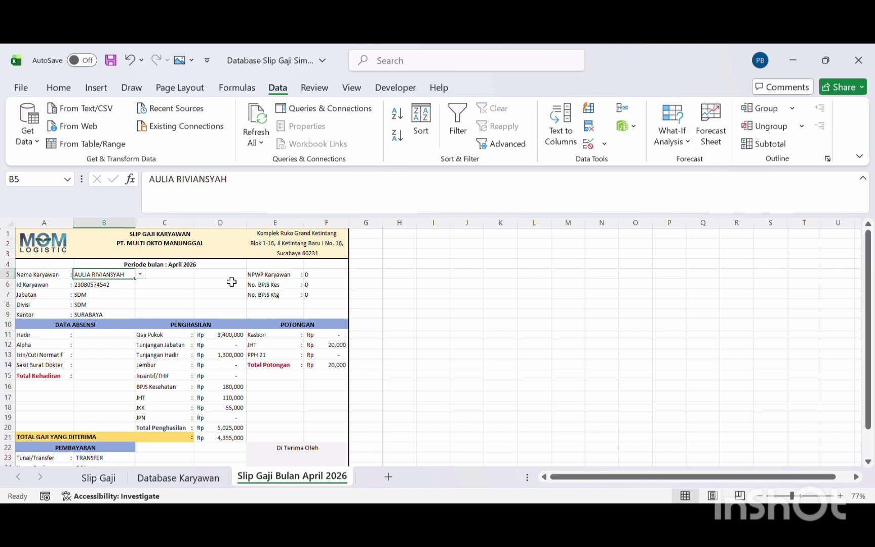
key(ctrl+p)
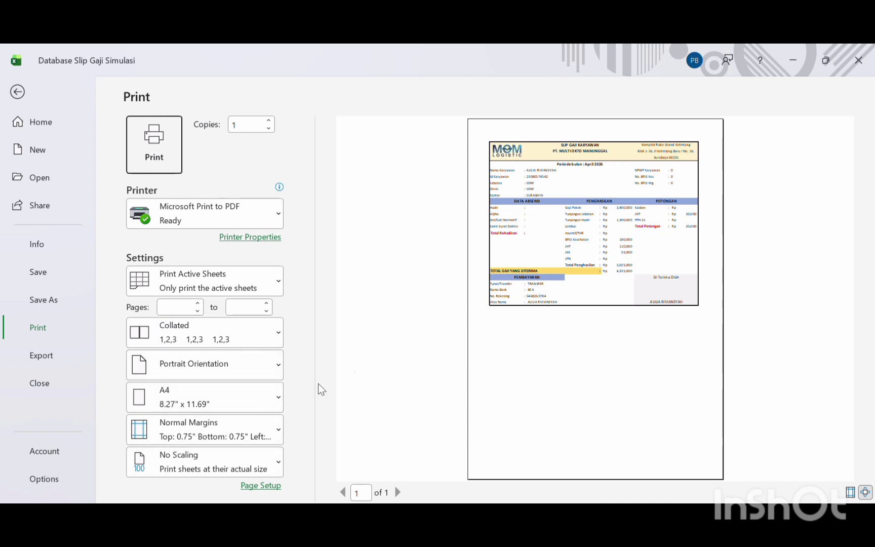
click(639, 174)
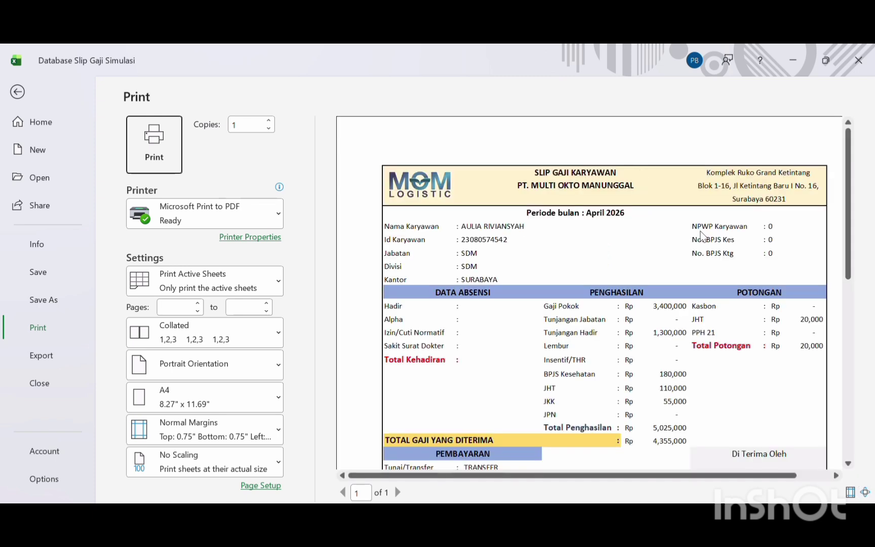
click(701, 235)
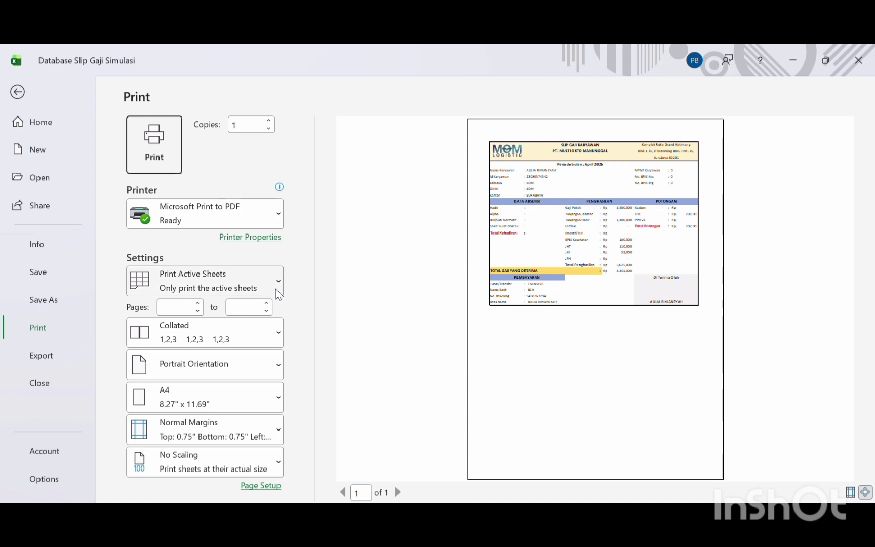
- Leave the print preview and compare the Slip Gaji template, Database Karyawan and Slip Gaji Bulan April 2026 sheets, ending on the April slip
click(18, 92)
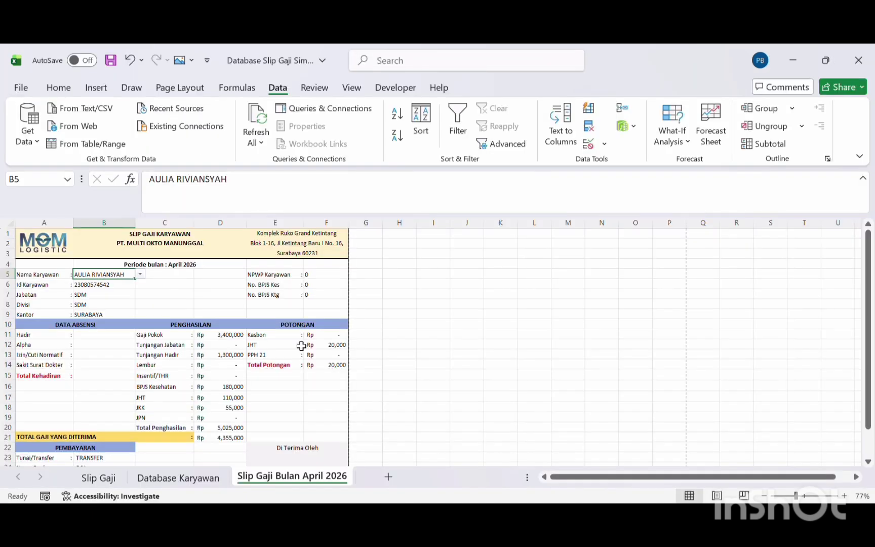
click(177, 478)
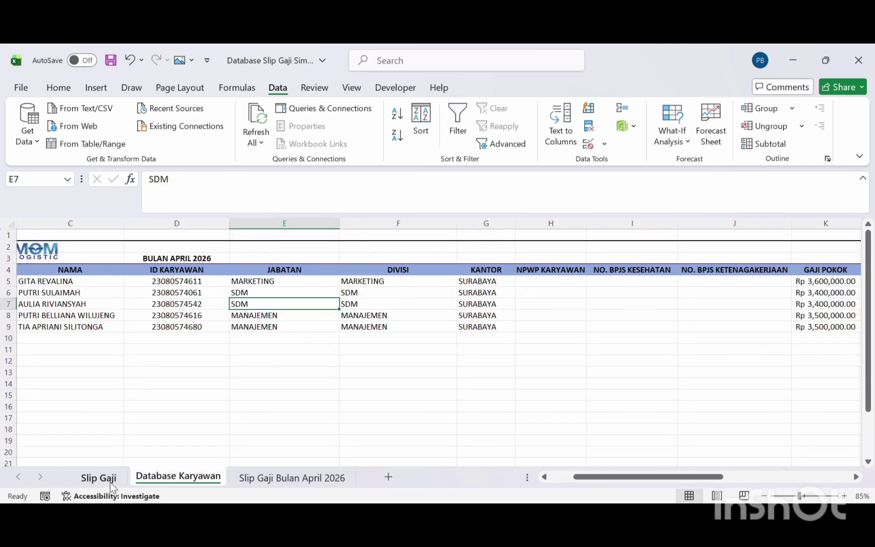
click(109, 482)
click(177, 478)
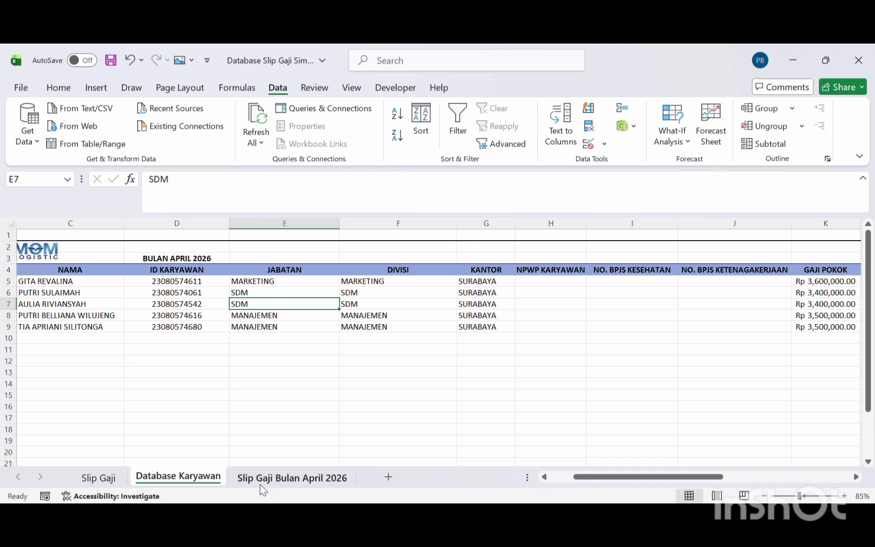
click(116, 468)
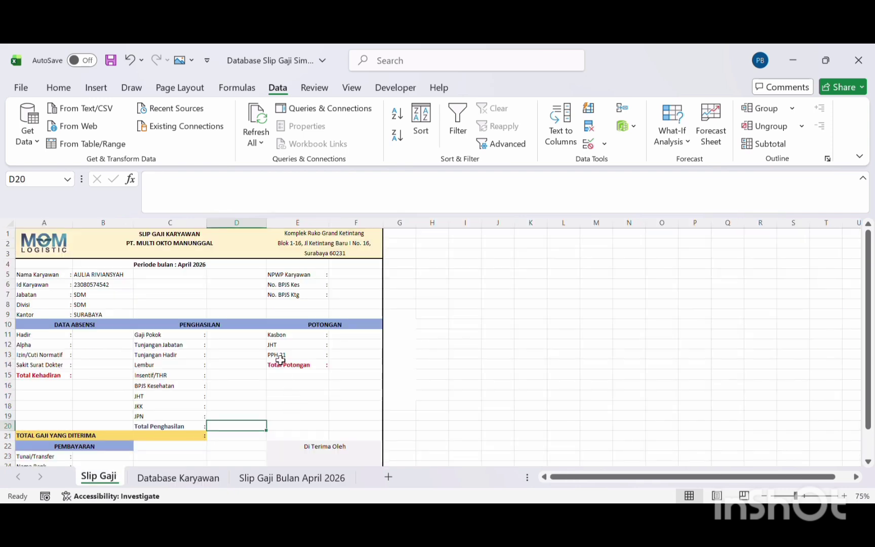
click(217, 480)
click(255, 479)
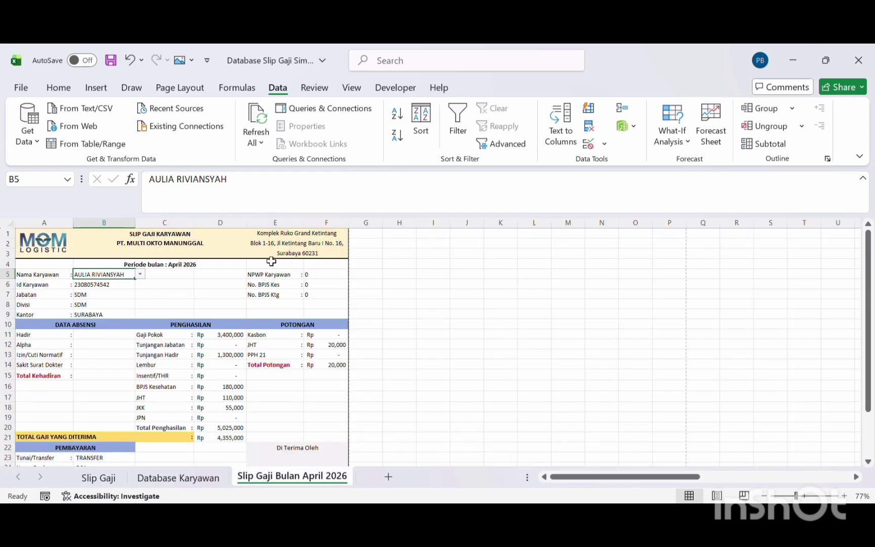
click(103, 478)
click(159, 478)
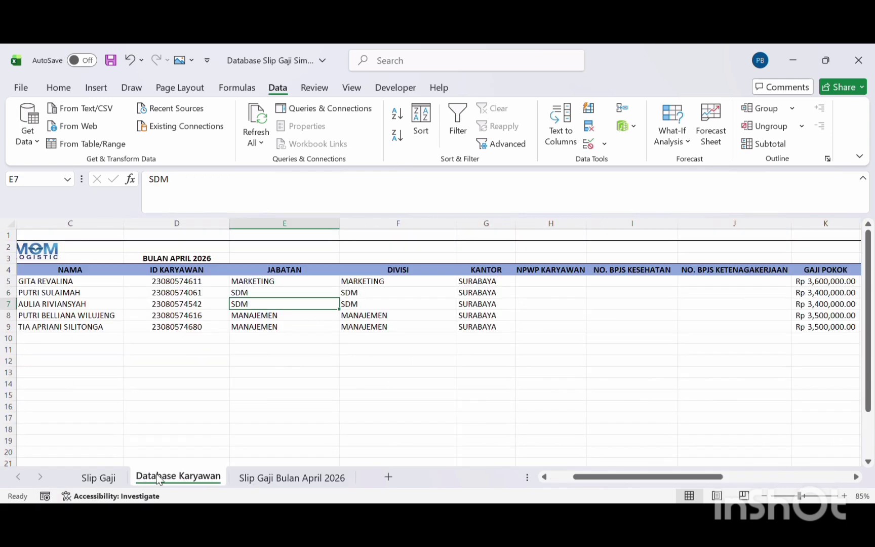
click(254, 479)
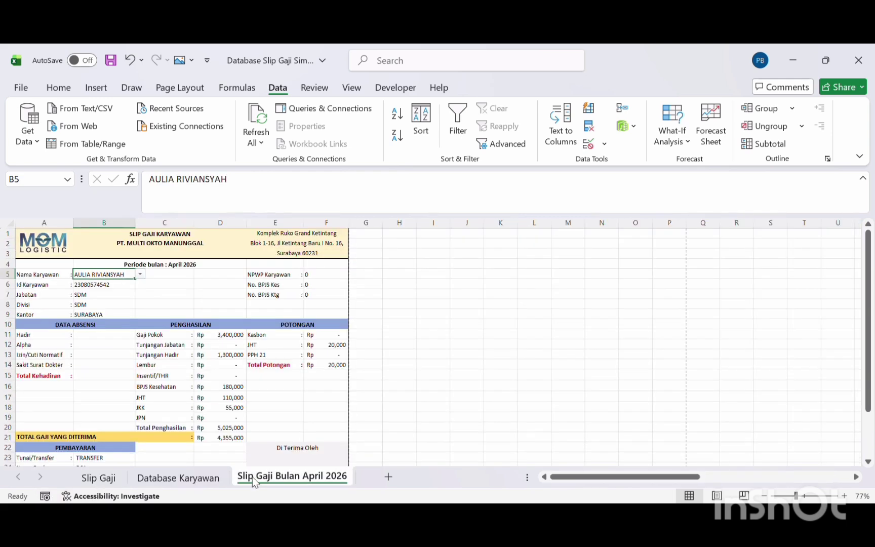